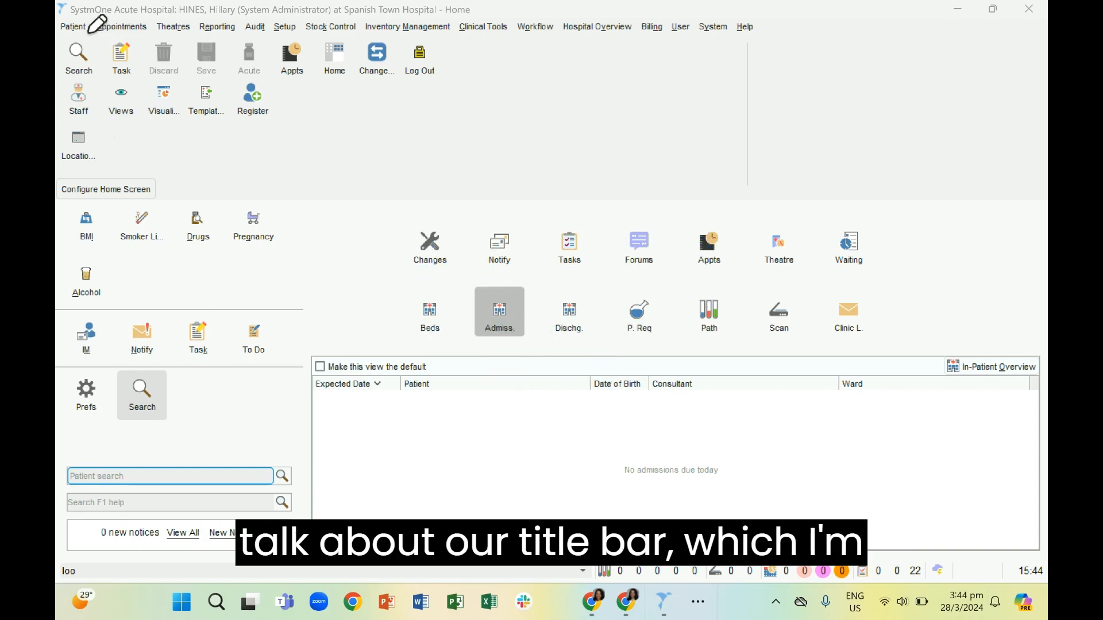
{"action": "mouse_move", "coordinate": [86, 27]}
{"action": "left_mouse_down"}
{"action": "mouse_move", "coordinate": [481, 16]}
{"action": "mouse_move", "coordinate": [503, 1]}
{"action": "left_mouse_up"}
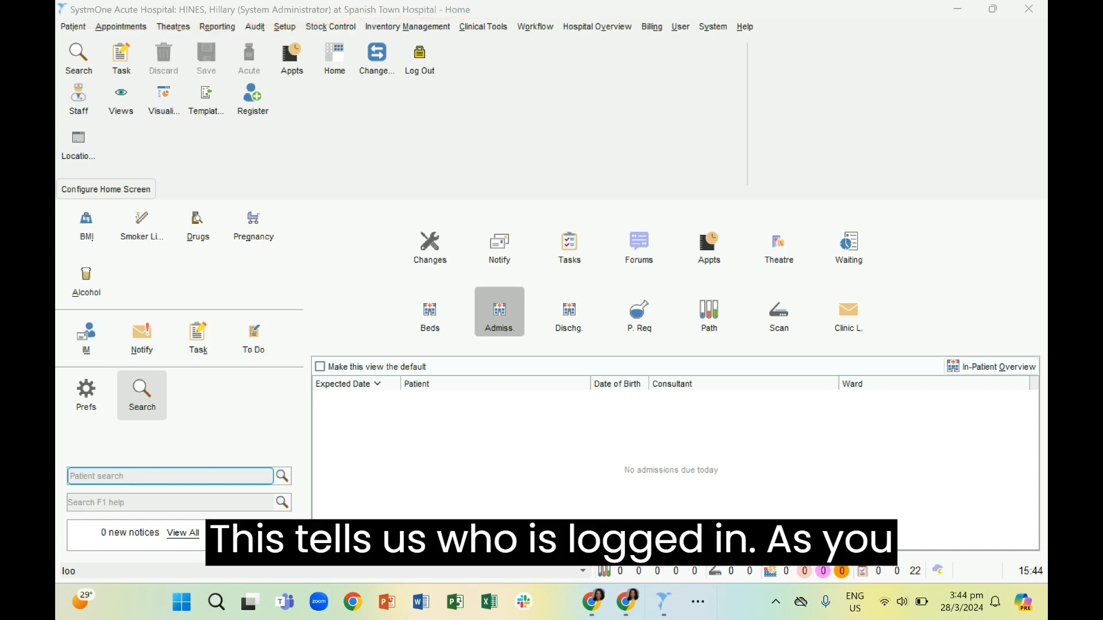
{"action": "left_click_drag", "start_coordinate": [178, 20], "coordinate": [327, 18]}
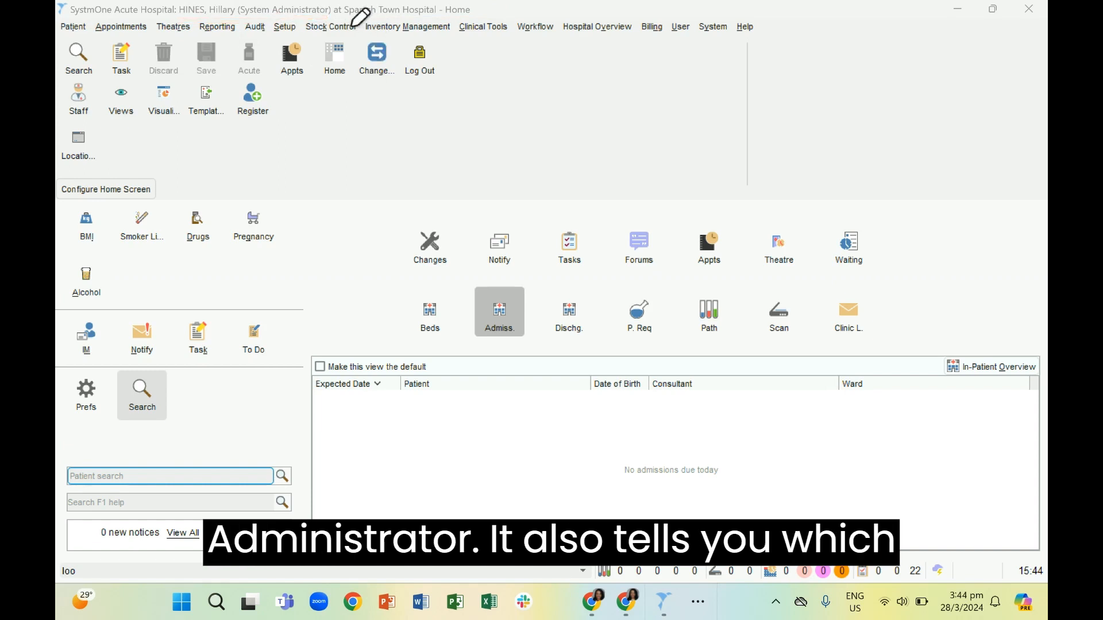
{"action": "left_click_drag", "start_coordinate": [348, 19], "coordinate": [441, 22]}
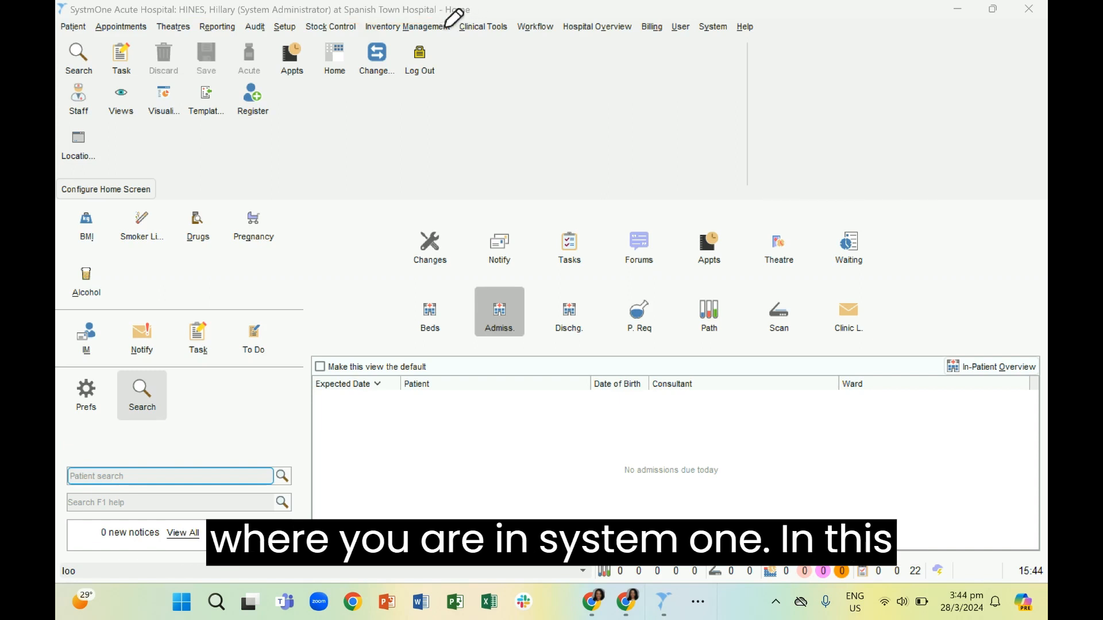
{"action": "mouse_move", "coordinate": [442, 23]}
{"action": "left_mouse_down"}
{"action": "mouse_move", "coordinate": [481, 22]}
{"action": "mouse_move", "coordinate": [474, 1]}
{"action": "mouse_move", "coordinate": [408, 1]}
{"action": "mouse_move", "coordinate": [445, 24]}
{"action": "left_mouse_up"}
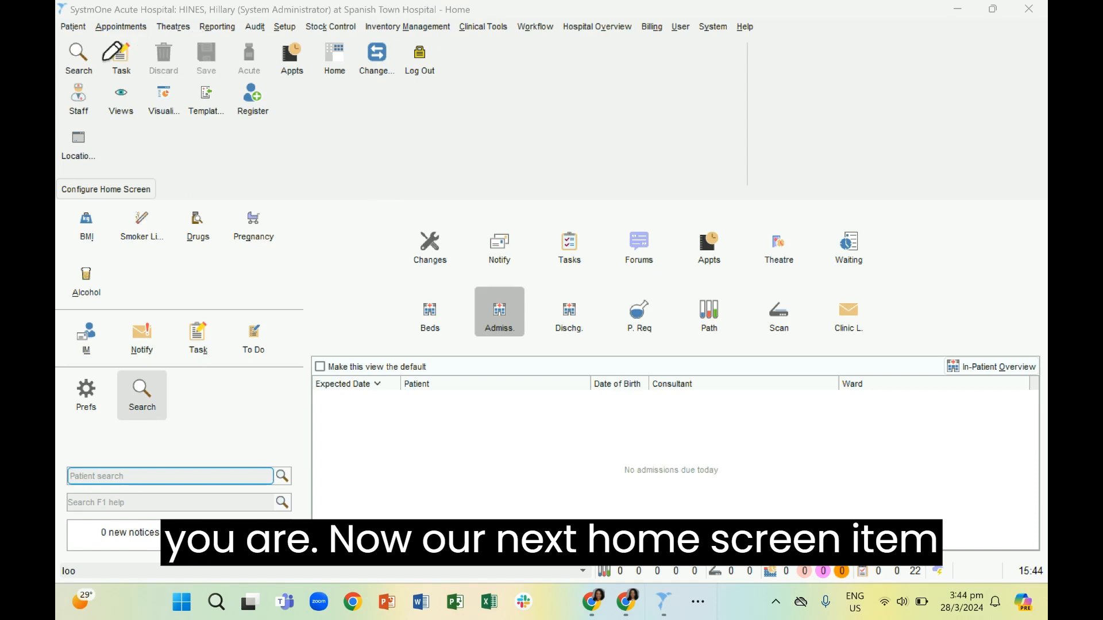
{"action": "left_click_drag", "start_coordinate": [64, 39], "coordinate": [566, 46]}
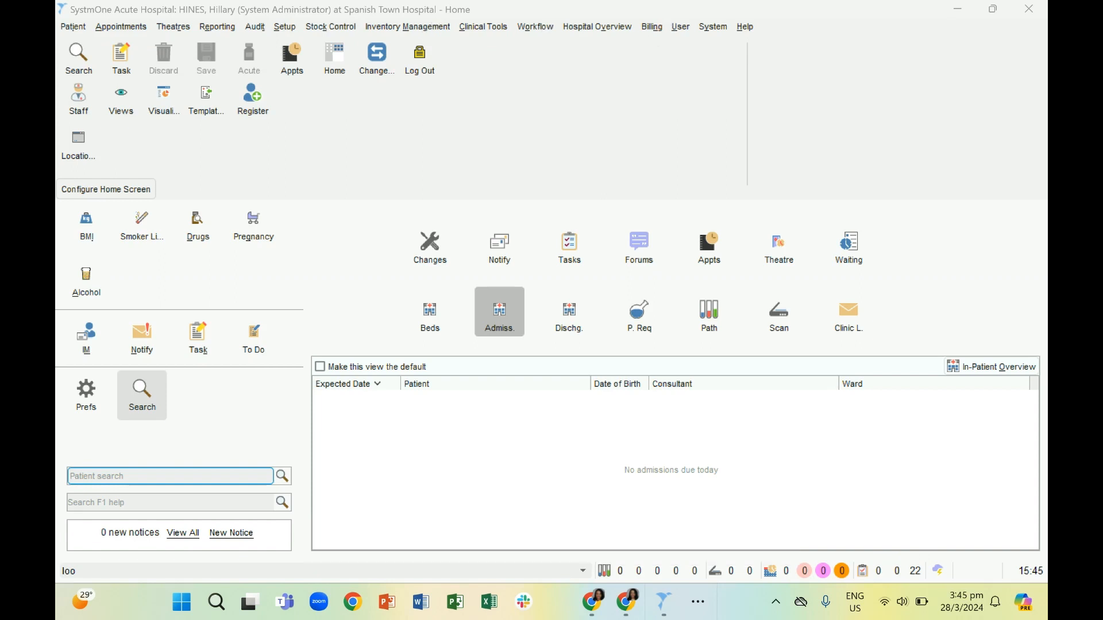
{"action": "mouse_move", "coordinate": [126, 8]}
{"action": "left_mouse_down"}
{"action": "mouse_move", "coordinate": [465, 81]}
{"action": "mouse_move", "coordinate": [446, 185]}
{"action": "mouse_move", "coordinate": [241, 347]}
{"action": "mouse_move", "coordinate": [152, 327]}
{"action": "left_mouse_up"}
{"action": "mouse_move", "coordinate": [95, 256]}
{"action": "left_mouse_down"}
{"action": "mouse_move", "coordinate": [59, 121]}
{"action": "mouse_move", "coordinate": [66, 61]}
{"action": "left_mouse_up"}
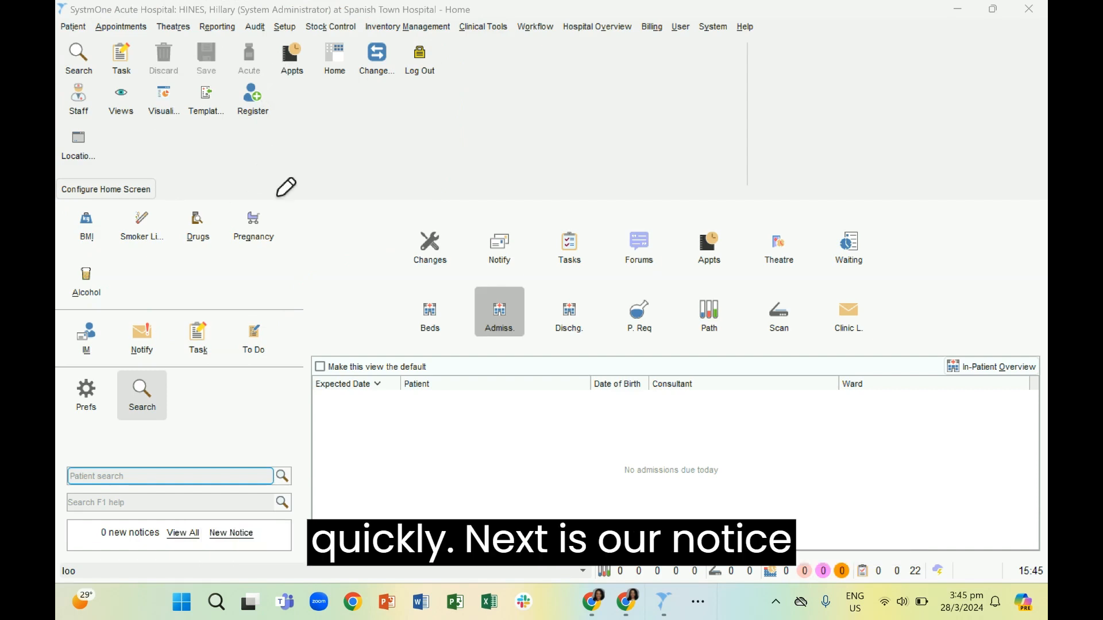
{"action": "mouse_move", "coordinate": [61, 402]}
{"action": "left_mouse_down"}
{"action": "mouse_move", "coordinate": [257, 361]}
{"action": "mouse_move", "coordinate": [278, 476]}
{"action": "left_mouse_up"}
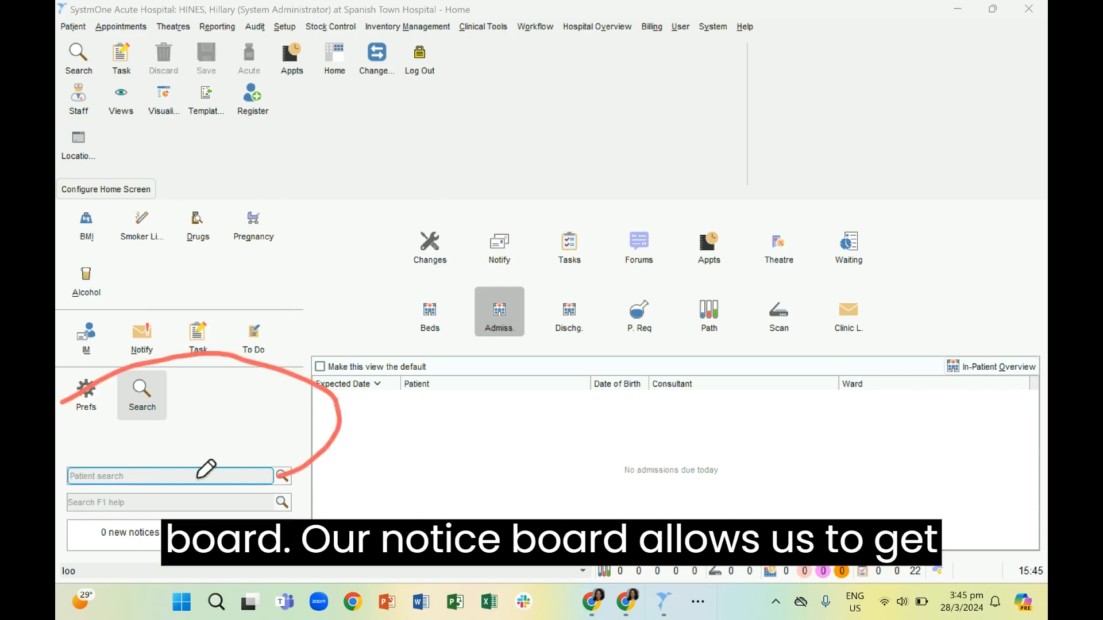
{"action": "left_click_drag", "start_coordinate": [197, 477], "coordinate": [58, 421]}
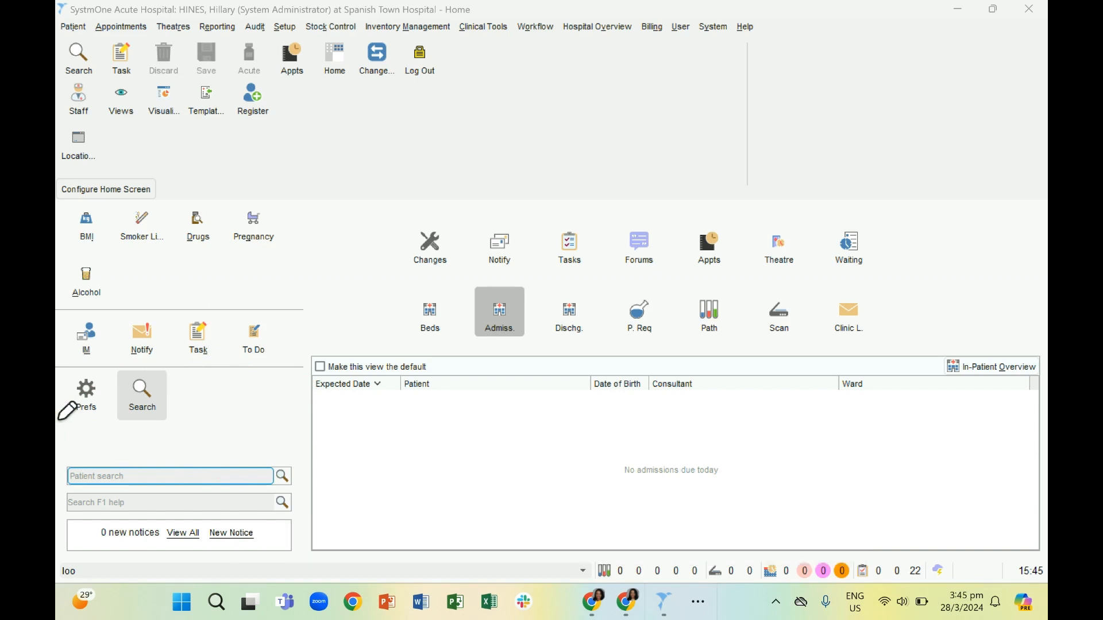
{"action": "mouse_move", "coordinate": [400, 192]}
{"action": "left_mouse_down"}
{"action": "mouse_move", "coordinate": [787, 103]}
{"action": "mouse_move", "coordinate": [989, 336]}
{"action": "mouse_move", "coordinate": [594, 375]}
{"action": "mouse_move", "coordinate": [383, 225]}
{"action": "mouse_move", "coordinate": [400, 194]}
{"action": "left_mouse_up"}
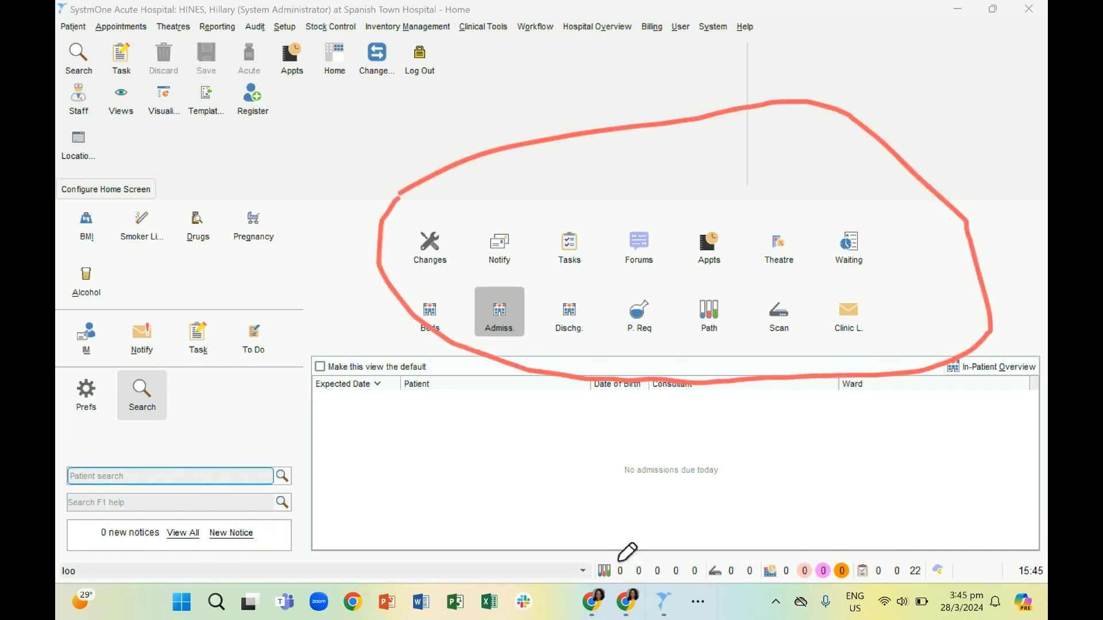
{"action": "mouse_move", "coordinate": [618, 561]}
{"action": "left_mouse_down"}
{"action": "mouse_move", "coordinate": [802, 508]}
{"action": "mouse_move", "coordinate": [987, 515]}
{"action": "mouse_move", "coordinate": [582, 570]}
{"action": "left_mouse_up"}
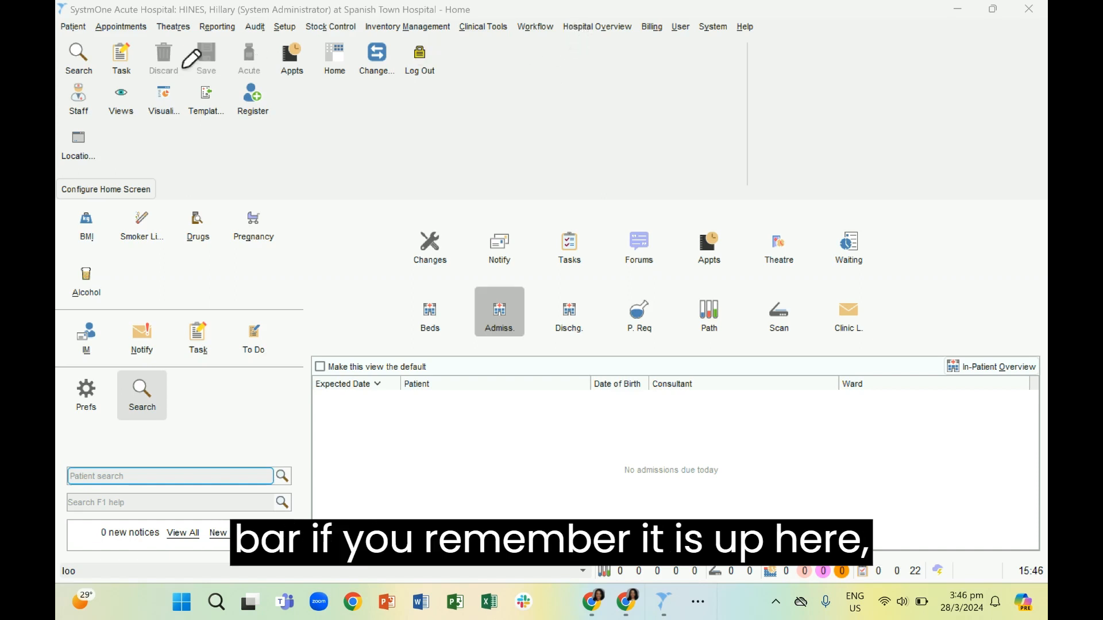
{"action": "mouse_move", "coordinate": [88, 43]}
{"action": "left_mouse_down"}
{"action": "mouse_move", "coordinate": [148, 46]}
{"action": "mouse_move", "coordinate": [260, 26]}
{"action": "mouse_move", "coordinate": [503, 53]}
{"action": "mouse_move", "coordinate": [688, 37]}
{"action": "left_mouse_up"}
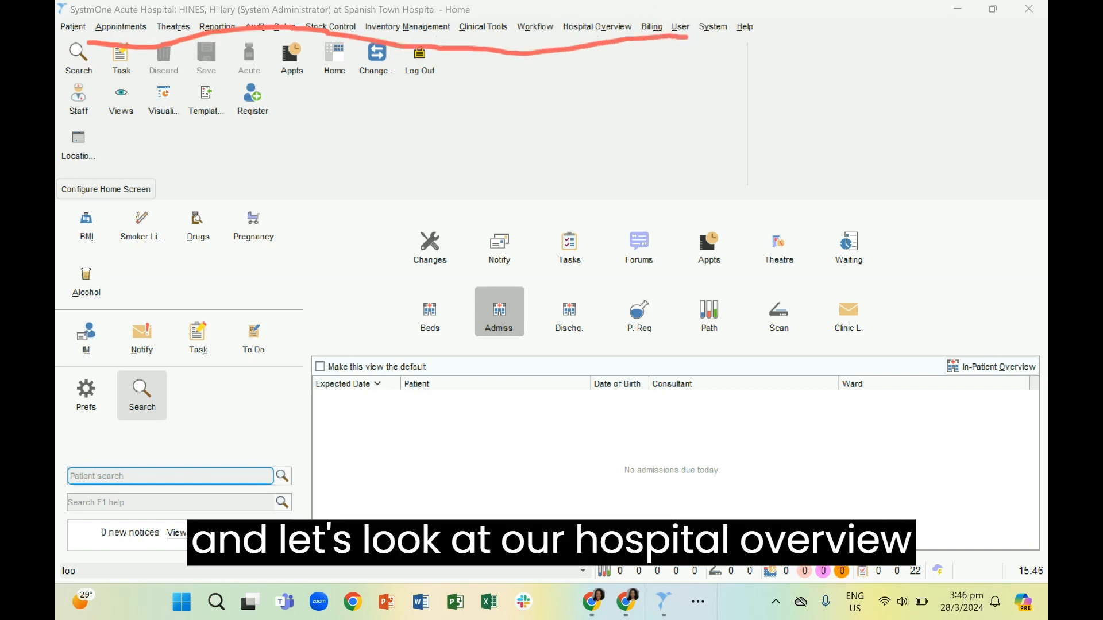
{"action": "mouse_move", "coordinate": [622, 10]}
{"action": "left_mouse_down"}
{"action": "mouse_move", "coordinate": [560, 23]}
{"action": "mouse_move", "coordinate": [568, 45]}
{"action": "mouse_move", "coordinate": [590, 56]}
{"action": "mouse_move", "coordinate": [636, 35]}
{"action": "mouse_move", "coordinate": [629, 8]}
{"action": "left_mouse_up"}
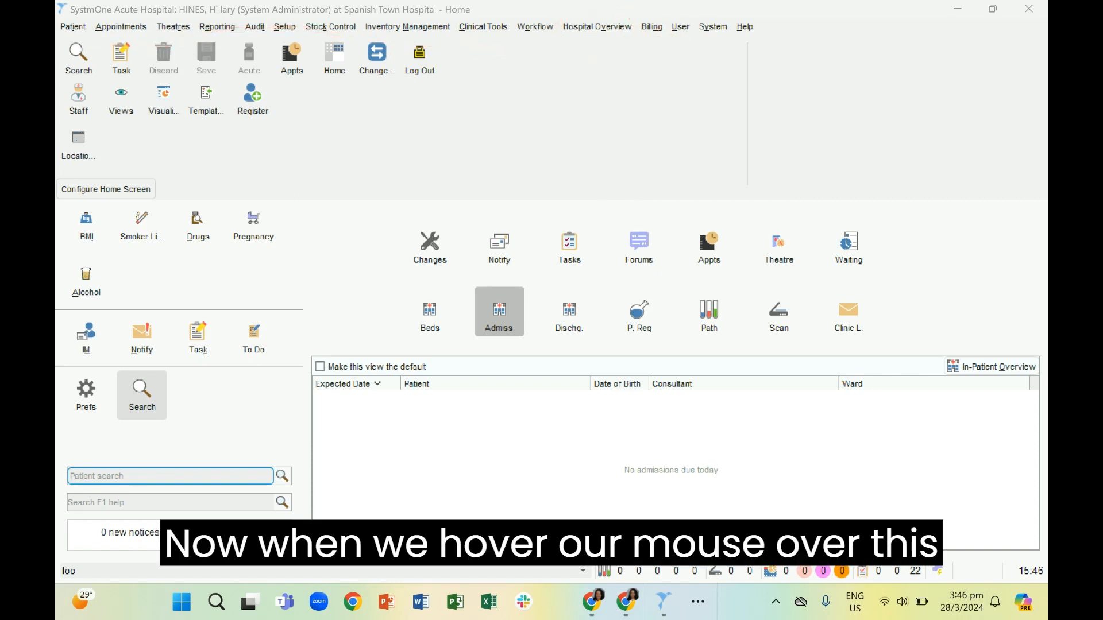
- Open the Waiting Lists screen from the hospital overview options
{"action": "left_click", "coordinate": [598, 30]}
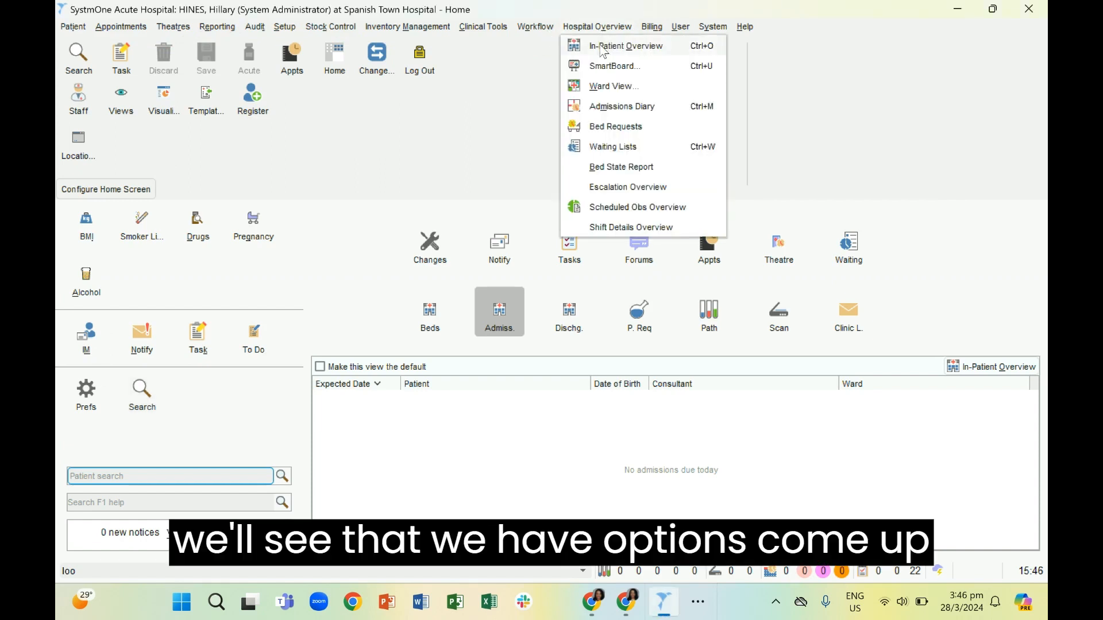
{"action": "left_click", "coordinate": [611, 148]}
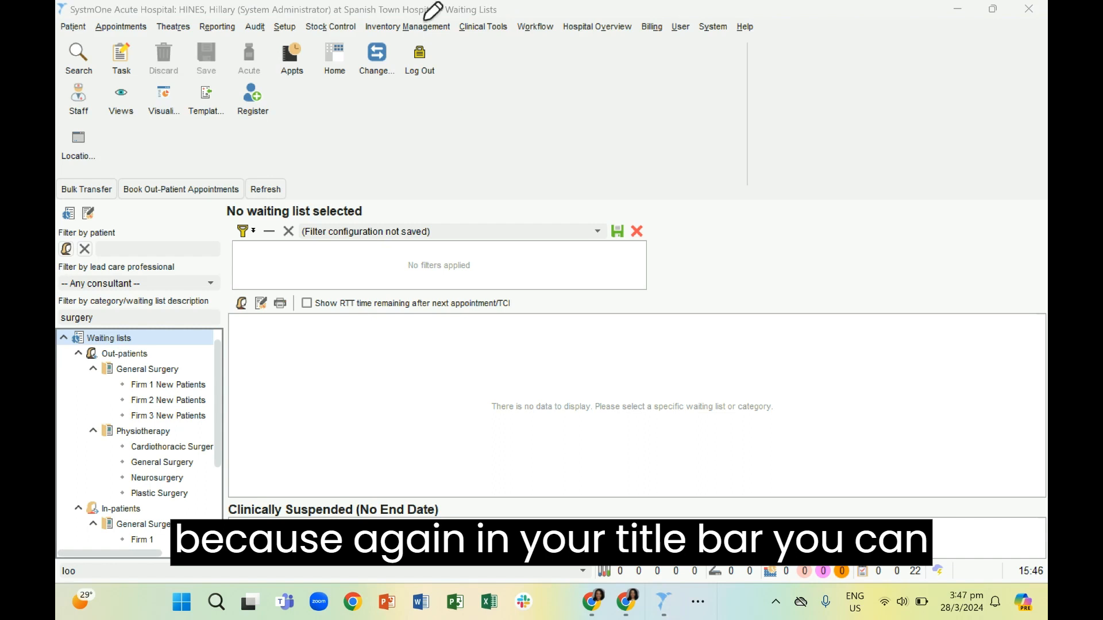
{"action": "mouse_move", "coordinate": [435, 27]}
{"action": "left_mouse_down"}
{"action": "mouse_move", "coordinate": [468, 40]}
{"action": "mouse_move", "coordinate": [508, 6]}
{"action": "left_mouse_up"}
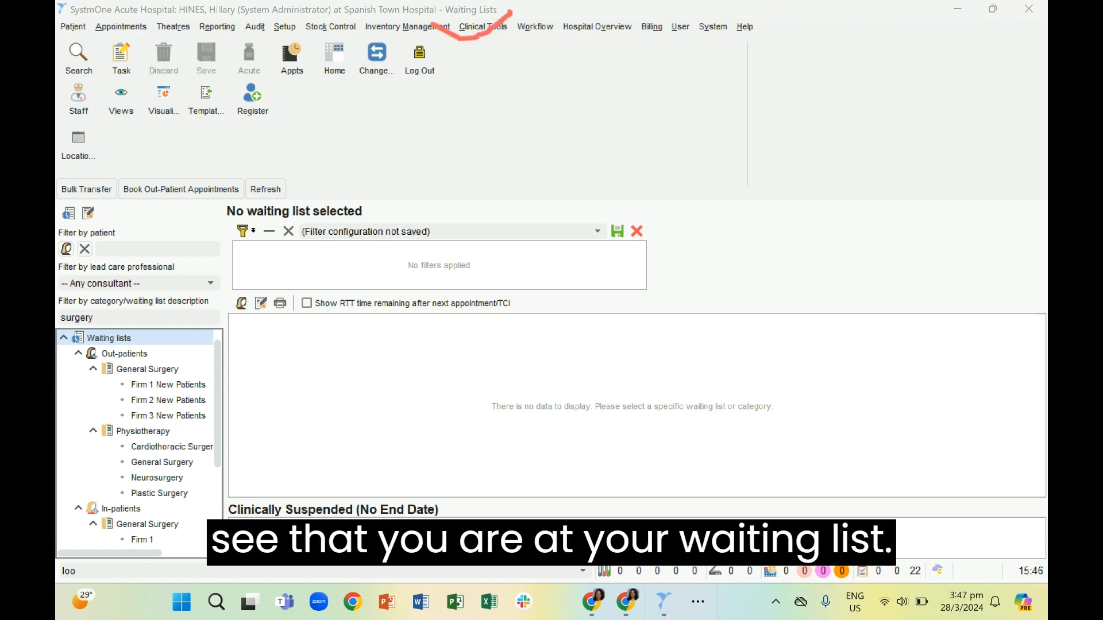
{"action": "mouse_move", "coordinate": [433, 25]}
{"action": "left_mouse_down"}
{"action": "mouse_move", "coordinate": [427, 5]}
{"action": "mouse_move", "coordinate": [481, 2]}
{"action": "left_mouse_up"}
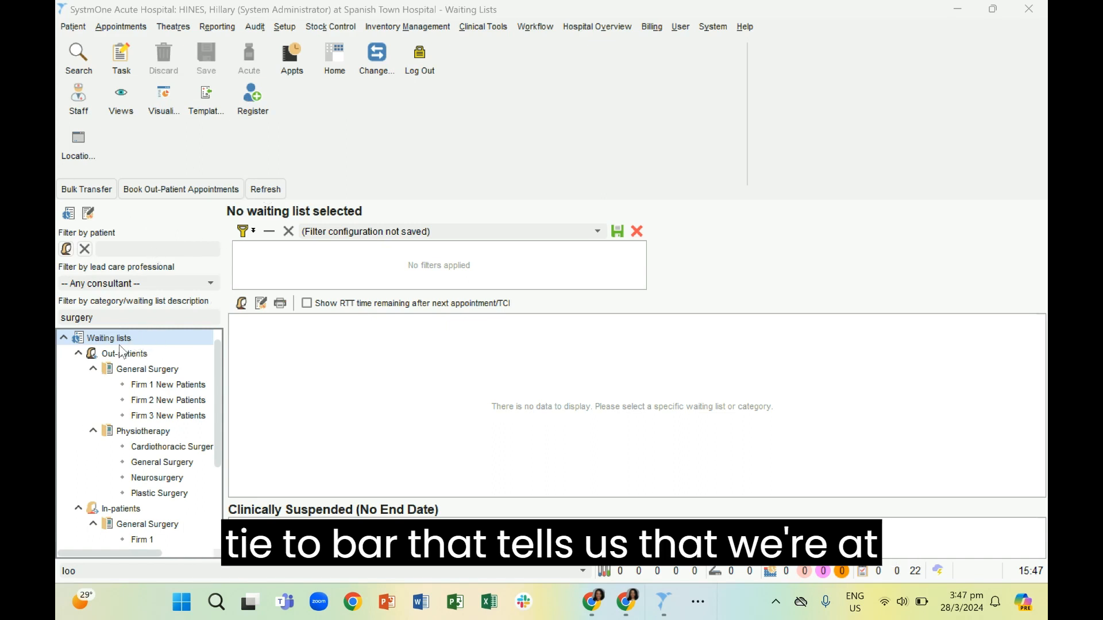
{"action": "mouse_move", "coordinate": [442, 8]}
{"action": "left_mouse_down"}
{"action": "mouse_move", "coordinate": [494, 28]}
{"action": "mouse_move", "coordinate": [513, 3]}
{"action": "left_mouse_up"}
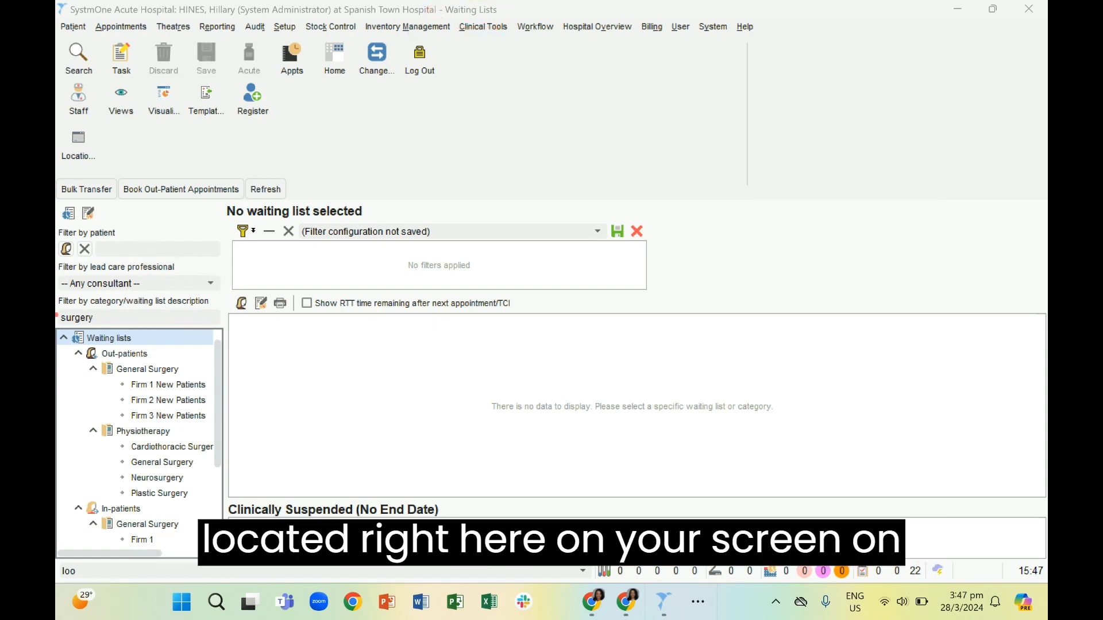
{"action": "mouse_move", "coordinate": [57, 315]}
{"action": "left_mouse_down"}
{"action": "mouse_move", "coordinate": [186, 313]}
{"action": "mouse_move", "coordinate": [224, 508]}
{"action": "mouse_move", "coordinate": [135, 592]}
{"action": "mouse_move", "coordinate": [60, 476]}
{"action": "mouse_move", "coordinate": [60, 322]}
{"action": "left_mouse_up"}
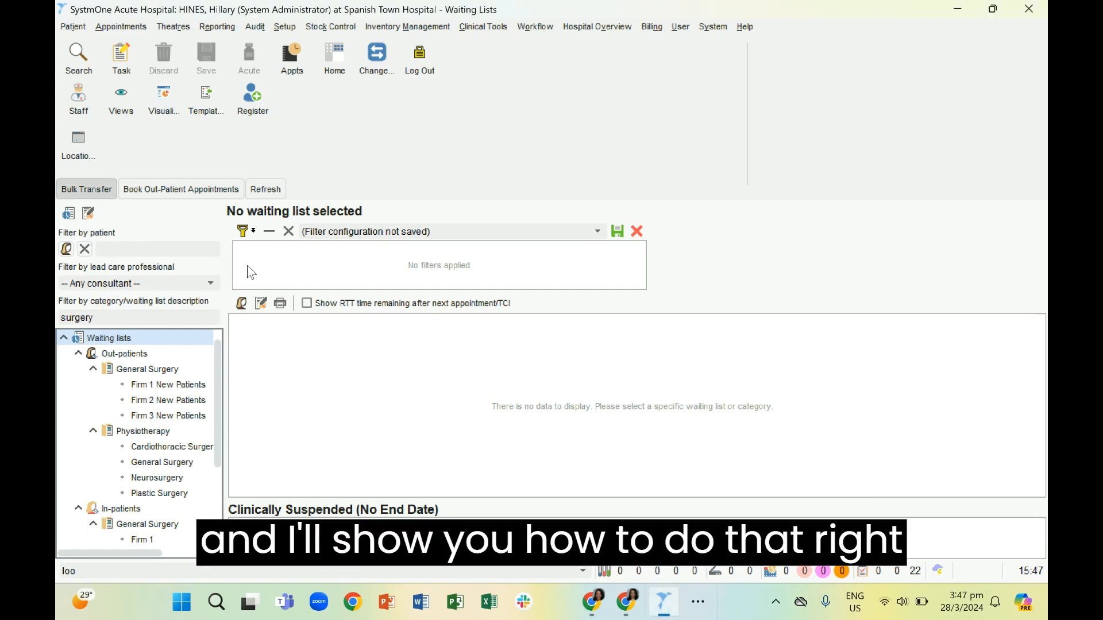
{"action": "left_click", "coordinate": [88, 216]}
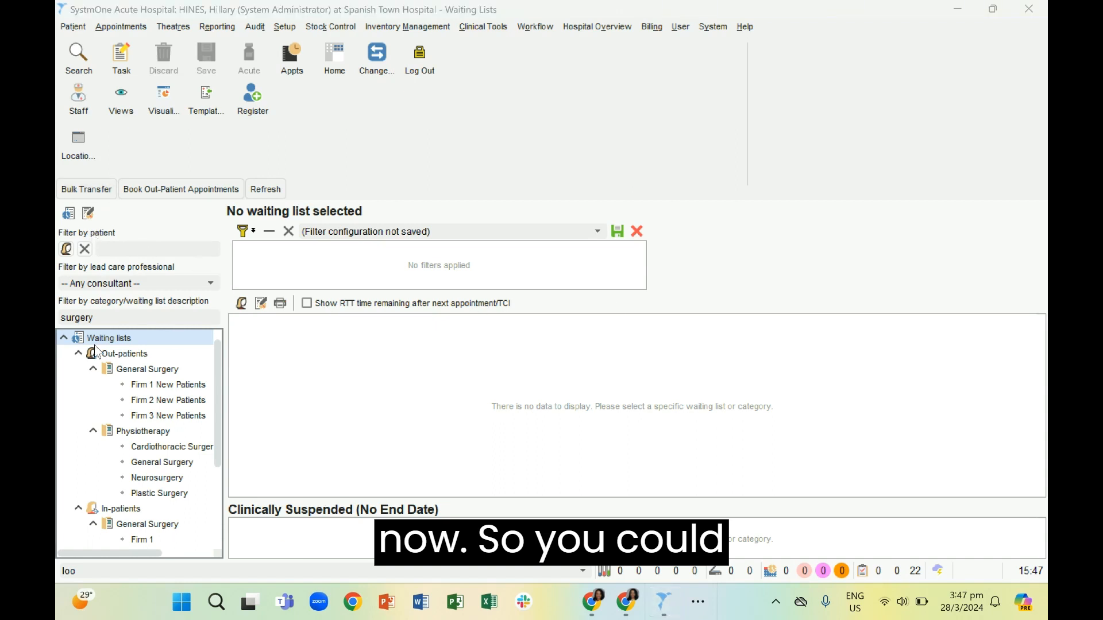
- Browse the out-patient and in-patient waiting list groups and open the out-patient General Surgery list Firm 1 New Patients
{"action": "left_click", "coordinate": [79, 353]}
{"action": "left_click", "coordinate": [79, 369]}
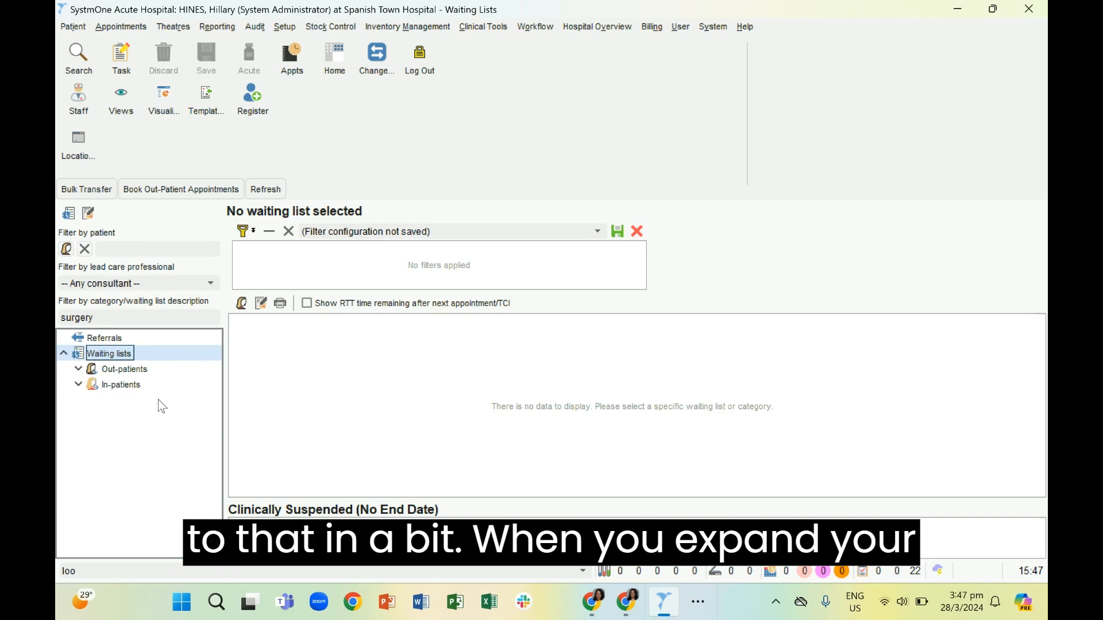
{"action": "left_click", "coordinate": [79, 370]}
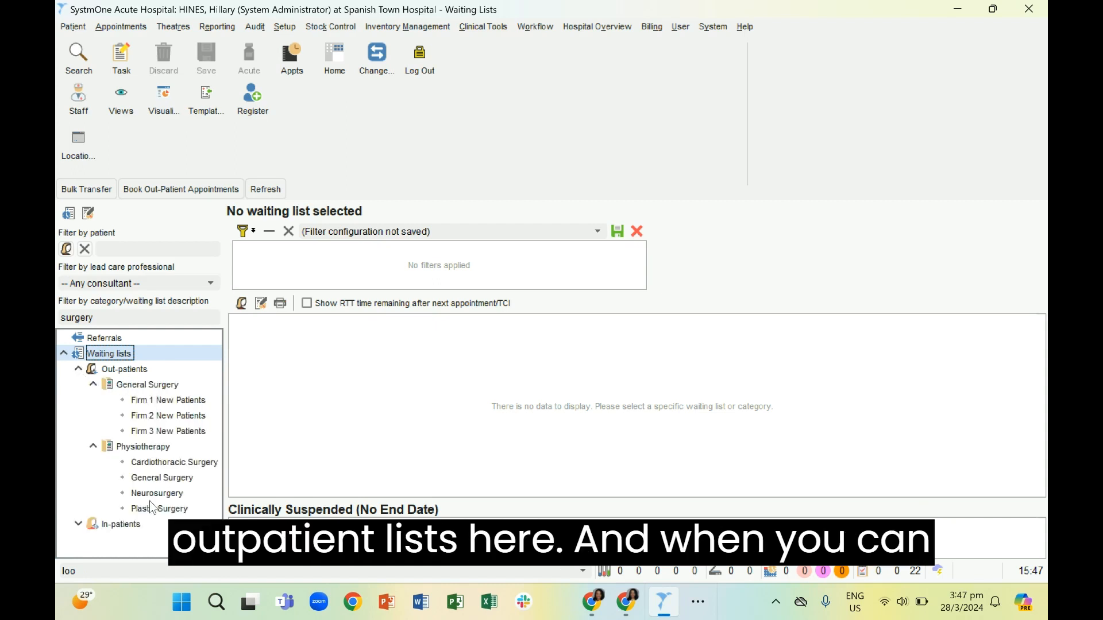
{"action": "left_click", "coordinate": [79, 370]}
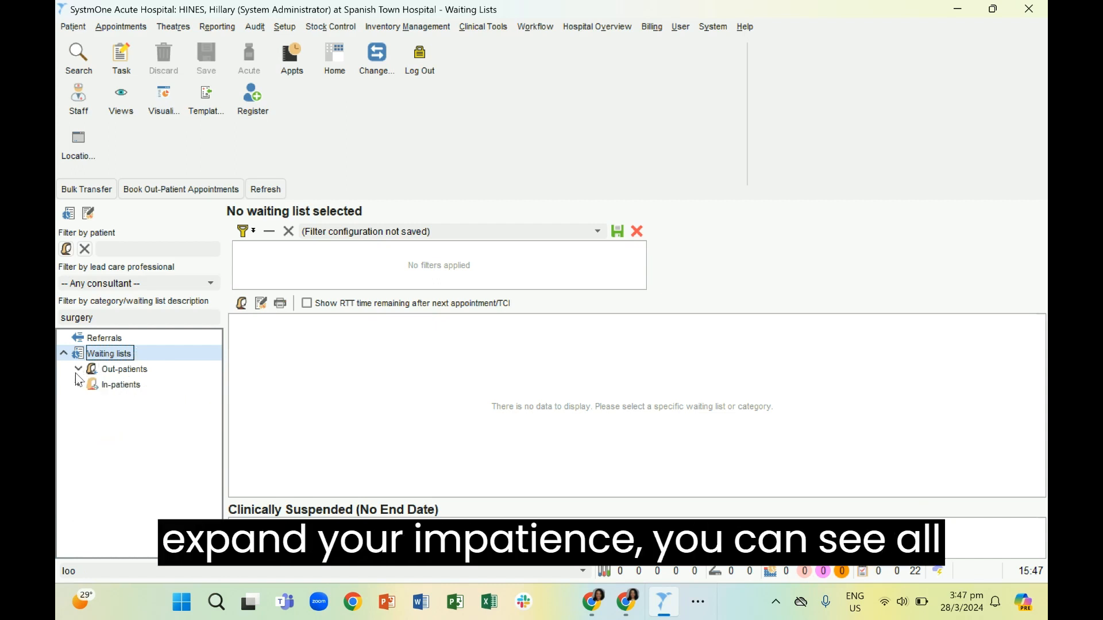
{"action": "left_click", "coordinate": [80, 385]}
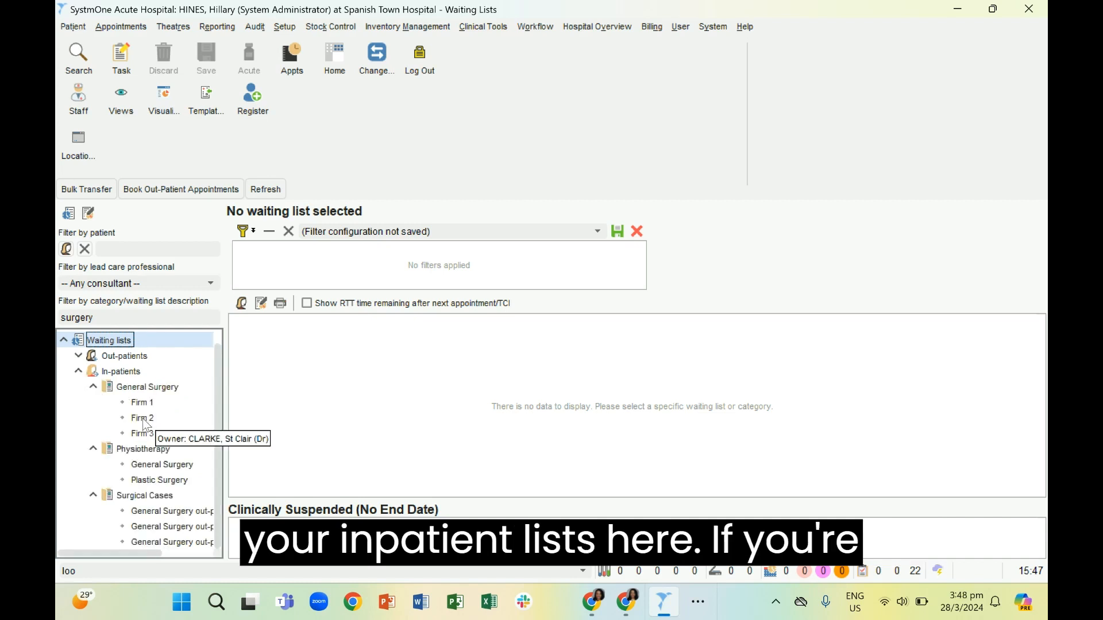
{"action": "left_click", "coordinate": [79, 372]}
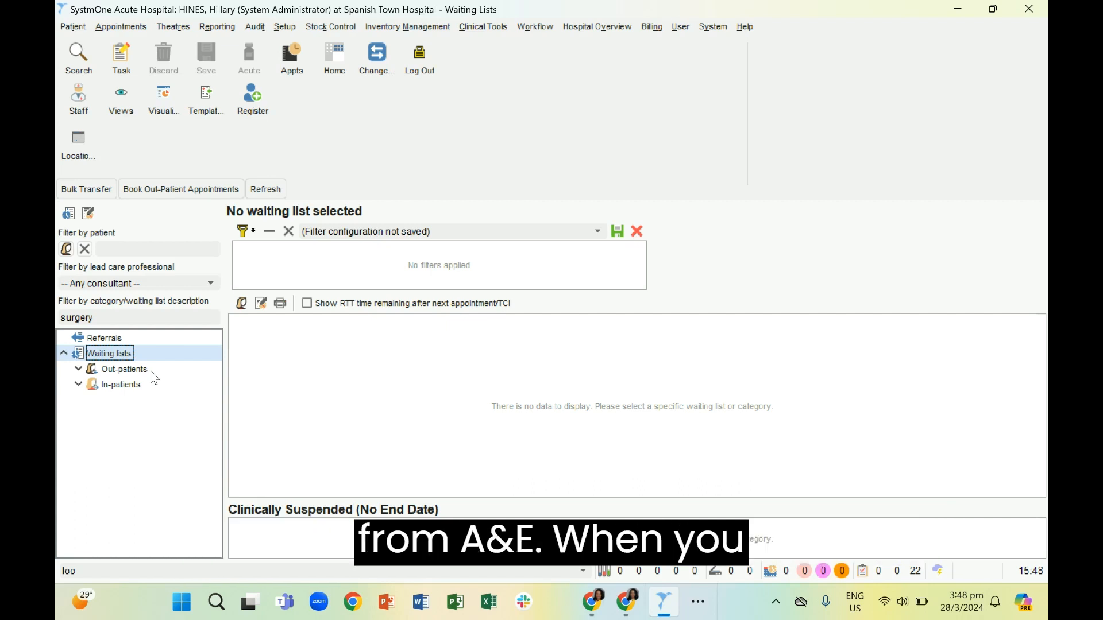
{"action": "left_click", "coordinate": [80, 370]}
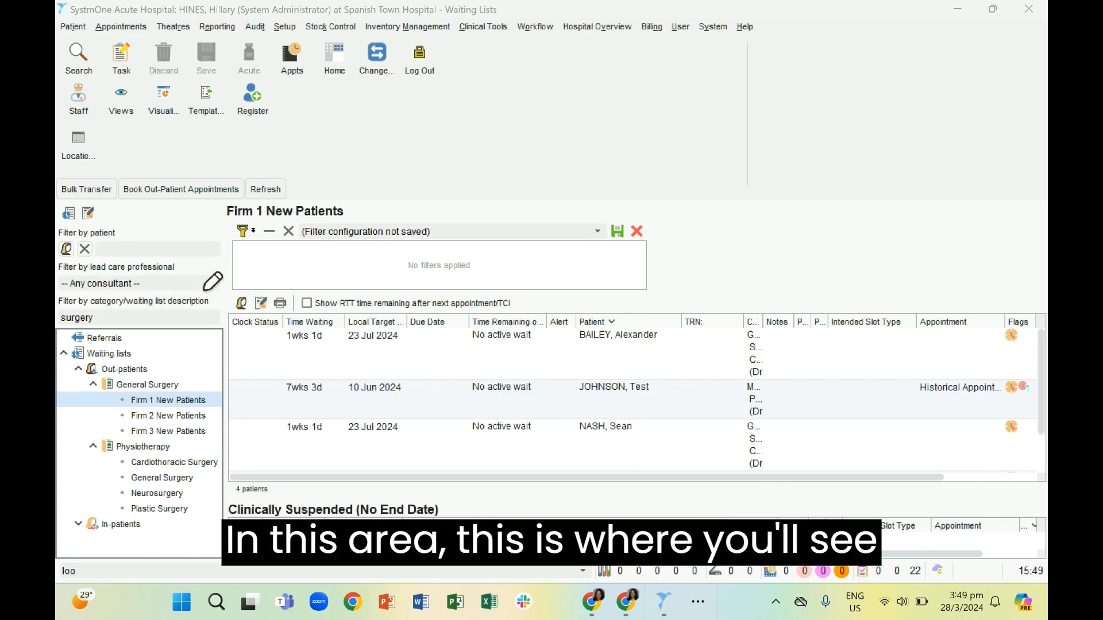
{"action": "left_click_drag", "start_coordinate": [206, 284], "coordinate": [708, 198]}
{"action": "mouse_move", "coordinate": [797, 219]}
{"action": "left_mouse_down"}
{"action": "mouse_move", "coordinate": [999, 328]}
{"action": "mouse_move", "coordinate": [482, 482]}
{"action": "mouse_move", "coordinate": [202, 333]}
{"action": "mouse_move", "coordinate": [230, 255]}
{"action": "left_mouse_up"}
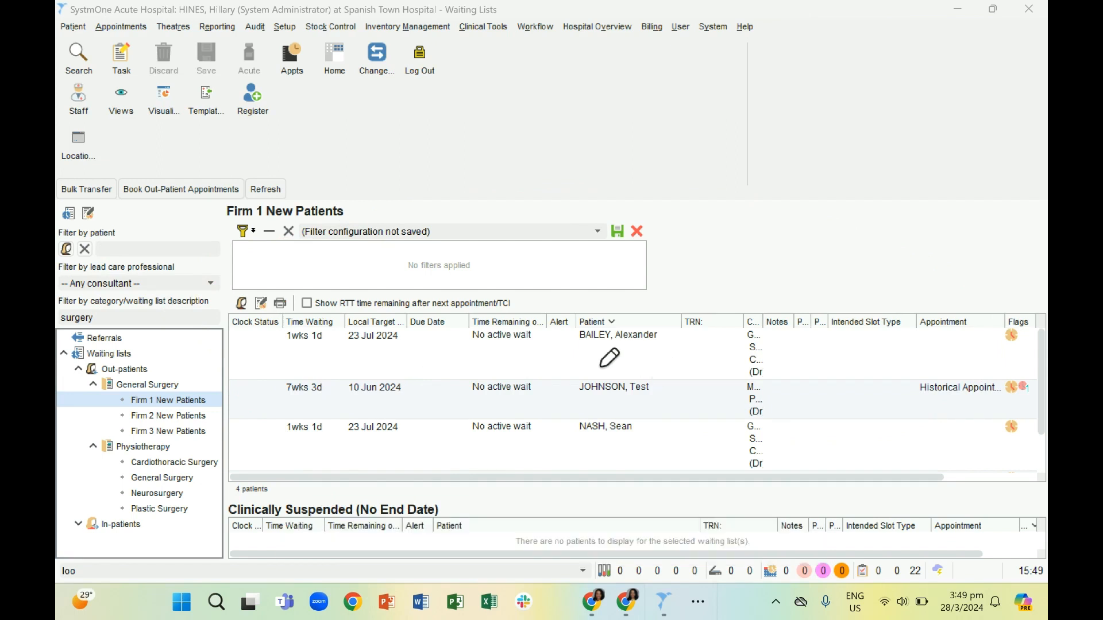
{"action": "mouse_move", "coordinate": [570, 379]}
{"action": "left_mouse_down"}
{"action": "mouse_move", "coordinate": [649, 421]}
{"action": "mouse_move", "coordinate": [571, 372]}
{"action": "left_mouse_up"}
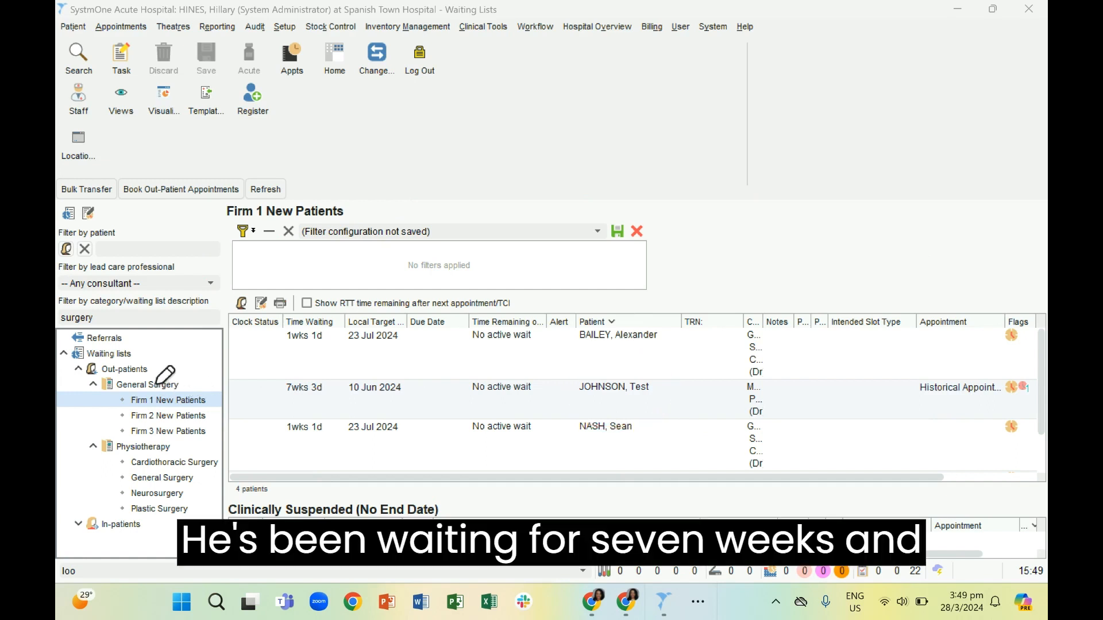
{"action": "mouse_move", "coordinate": [313, 373]}
{"action": "left_mouse_down"}
{"action": "mouse_move", "coordinate": [303, 428]}
{"action": "mouse_move", "coordinate": [311, 375]}
{"action": "mouse_move", "coordinate": [291, 373]}
{"action": "left_mouse_up"}
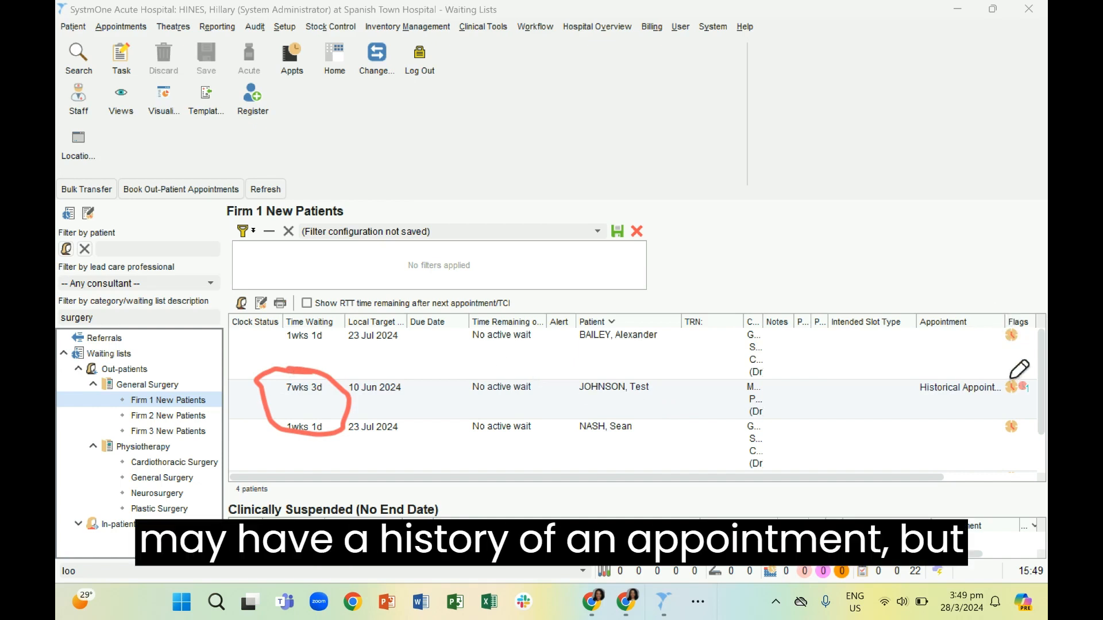
{"action": "mouse_move", "coordinate": [936, 363]}
{"action": "left_mouse_down"}
{"action": "mouse_move", "coordinate": [919, 405]}
{"action": "mouse_move", "coordinate": [1011, 396]}
{"action": "mouse_move", "coordinate": [998, 379]}
{"action": "left_mouse_up"}
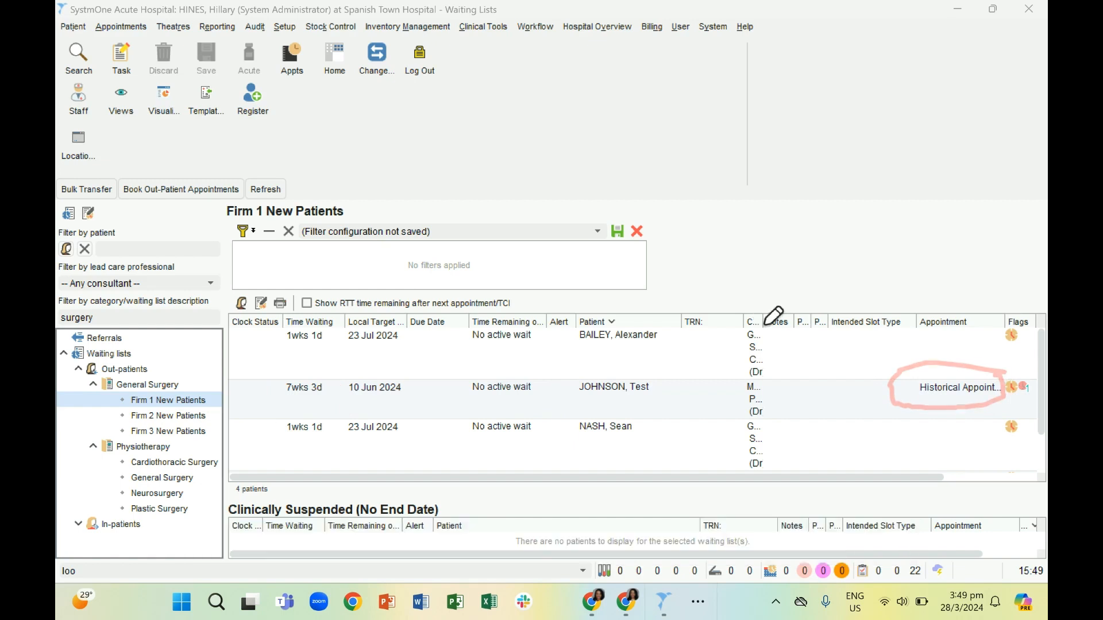
{"action": "mouse_move", "coordinate": [757, 315]}
{"action": "left_mouse_down"}
{"action": "mouse_move", "coordinate": [725, 351]}
{"action": "mouse_move", "coordinate": [733, 422]}
{"action": "left_mouse_up"}
{"action": "mouse_move", "coordinate": [768, 466]}
{"action": "left_mouse_down"}
{"action": "mouse_move", "coordinate": [808, 317]}
{"action": "mouse_move", "coordinate": [753, 300]}
{"action": "left_mouse_up"}
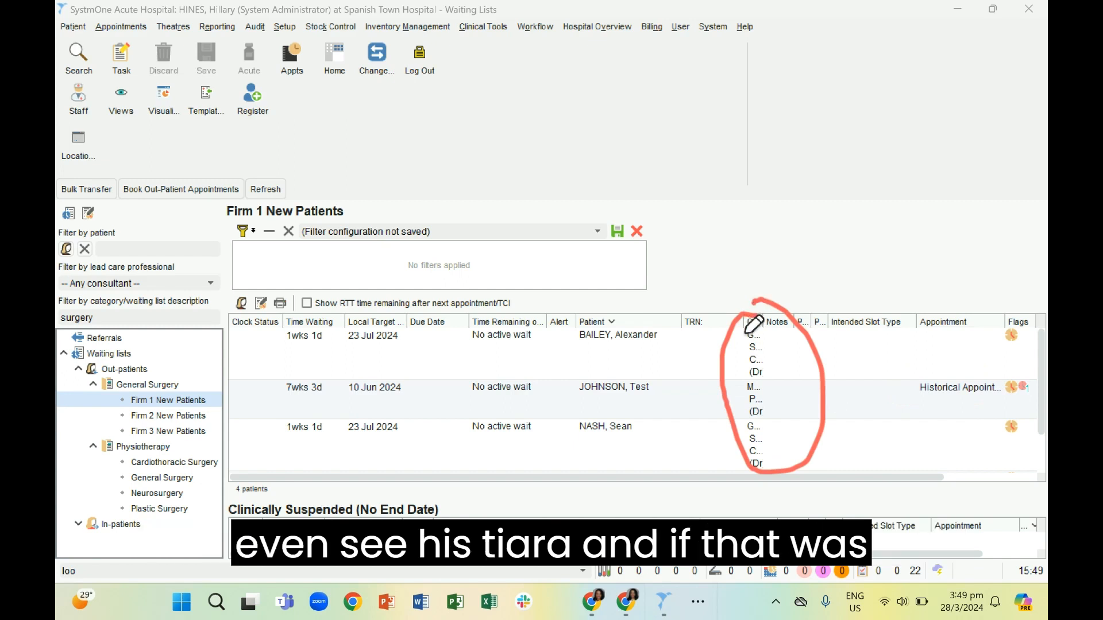
{"action": "mouse_move", "coordinate": [722, 314]}
{"action": "left_mouse_down"}
{"action": "mouse_move", "coordinate": [685, 304]}
{"action": "mouse_move", "coordinate": [712, 472]}
{"action": "mouse_move", "coordinate": [748, 366]}
{"action": "mouse_move", "coordinate": [709, 326]}
{"action": "left_mouse_up"}
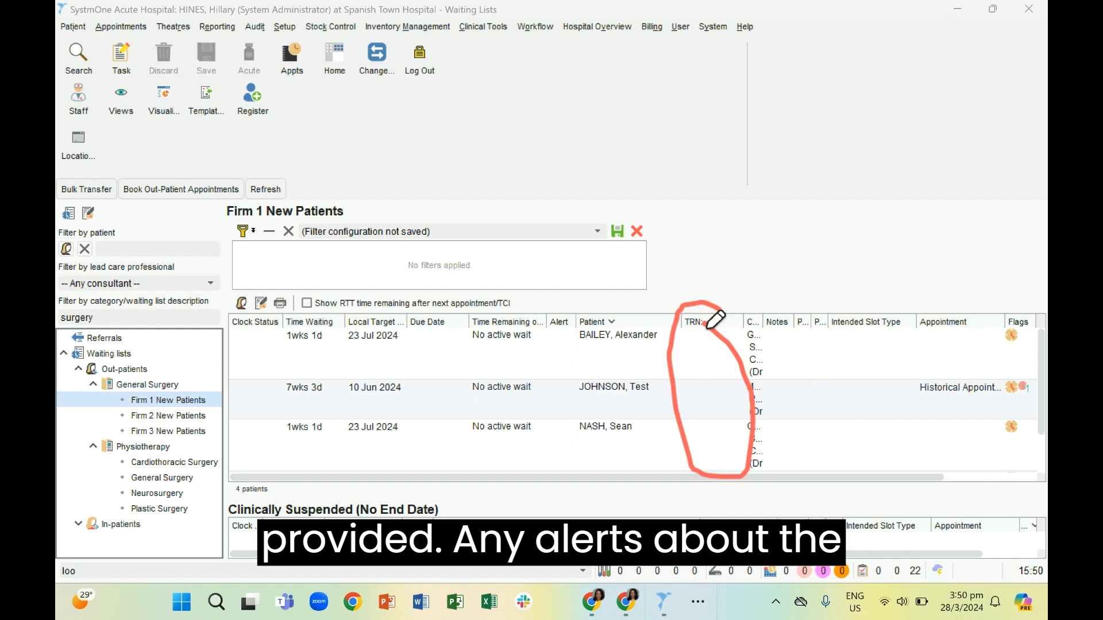
{"action": "mouse_move", "coordinate": [581, 310]}
{"action": "left_mouse_down"}
{"action": "mouse_move", "coordinate": [526, 330]}
{"action": "mouse_move", "coordinate": [543, 436]}
{"action": "mouse_move", "coordinate": [587, 334]}
{"action": "mouse_move", "coordinate": [586, 300]}
{"action": "left_mouse_up"}
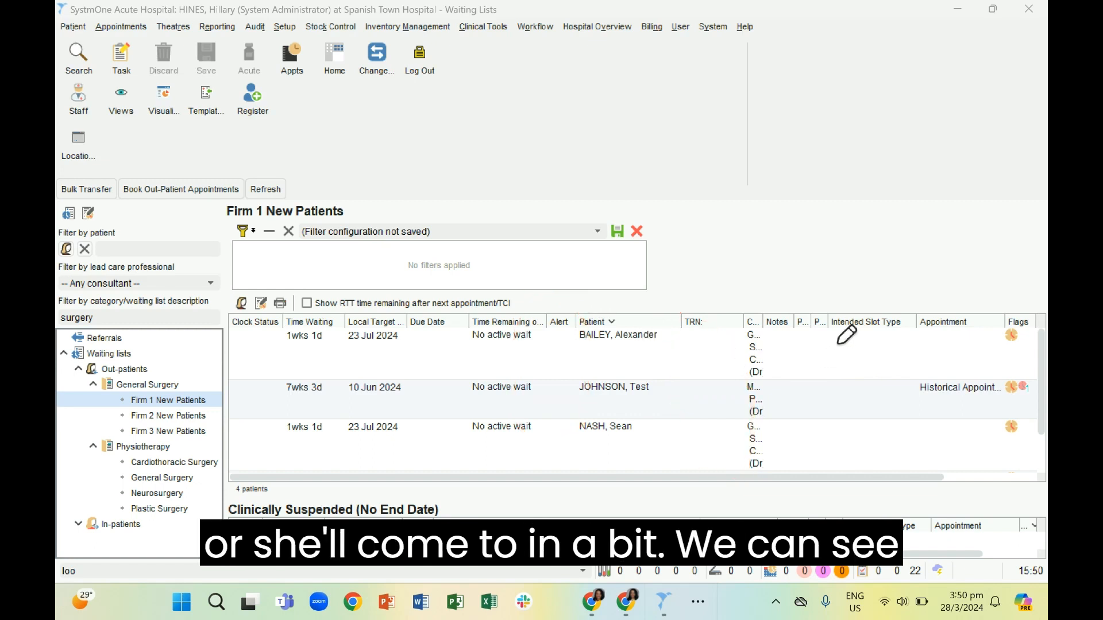
{"action": "mouse_move", "coordinate": [847, 335]}
{"action": "left_mouse_down"}
{"action": "mouse_move", "coordinate": [918, 333]}
{"action": "mouse_move", "coordinate": [818, 351]}
{"action": "mouse_move", "coordinate": [824, 362]}
{"action": "left_mouse_up"}
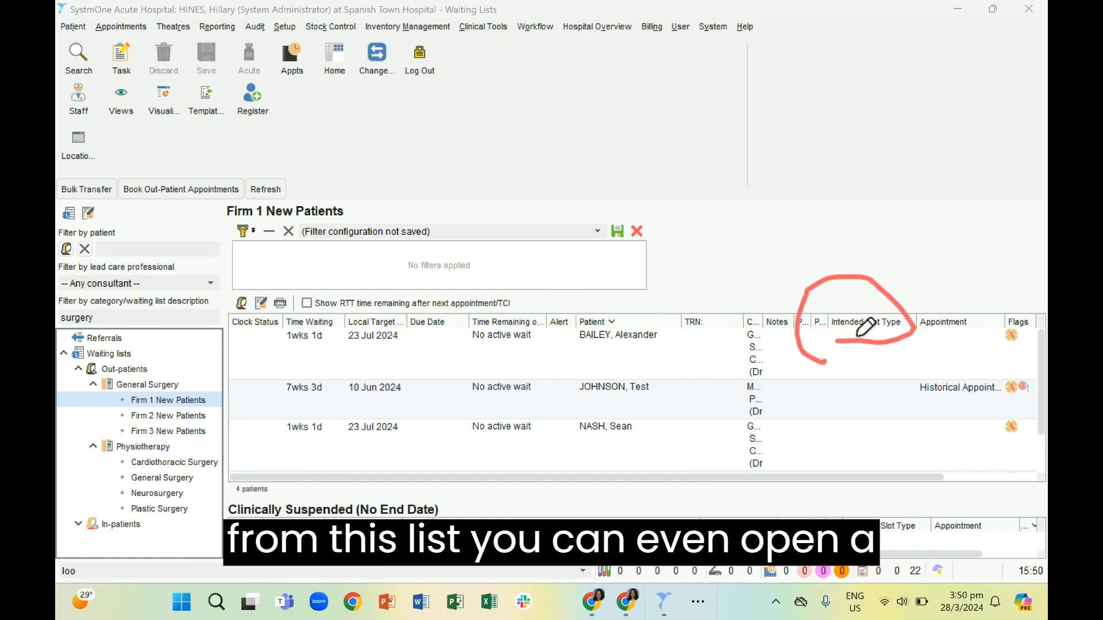
- Show the actions available for the second patient on the Firm 1 New Patients list, including Retrieve Patient, and dismiss them without choosing one
{"action": "left_click", "coordinate": [574, 401]}
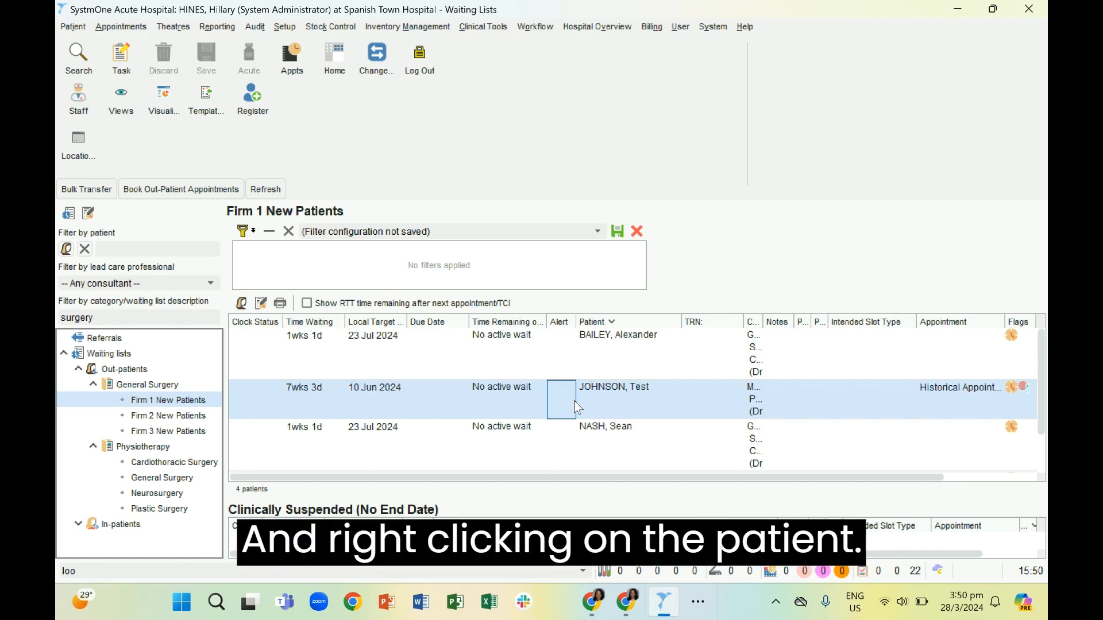
{"action": "right_click", "coordinate": [603, 396]}
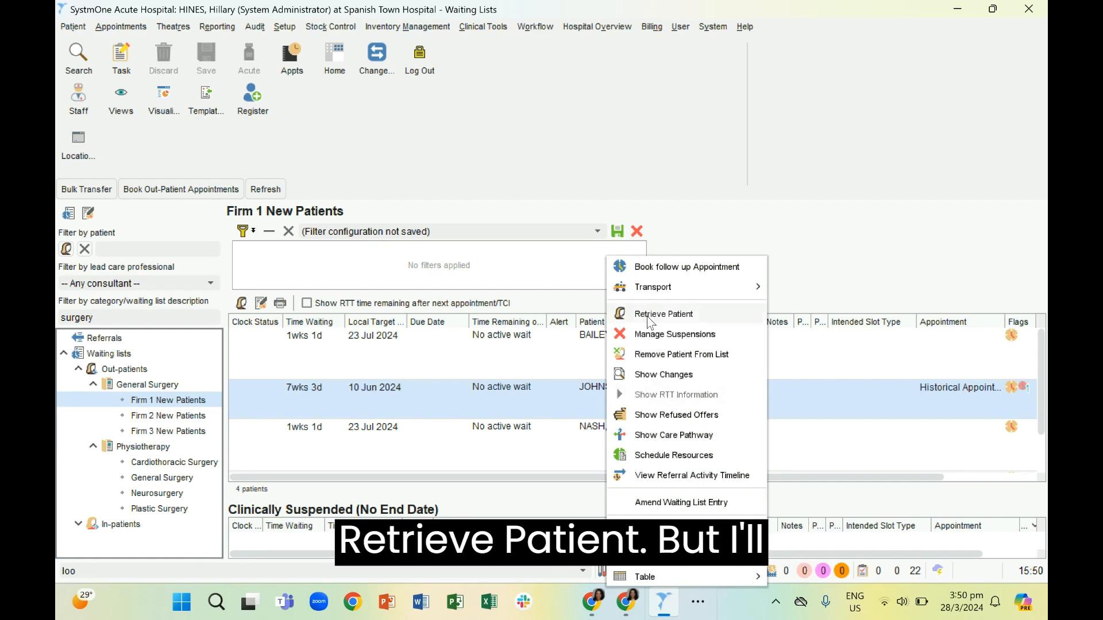
{"action": "left_click", "coordinate": [676, 179]}
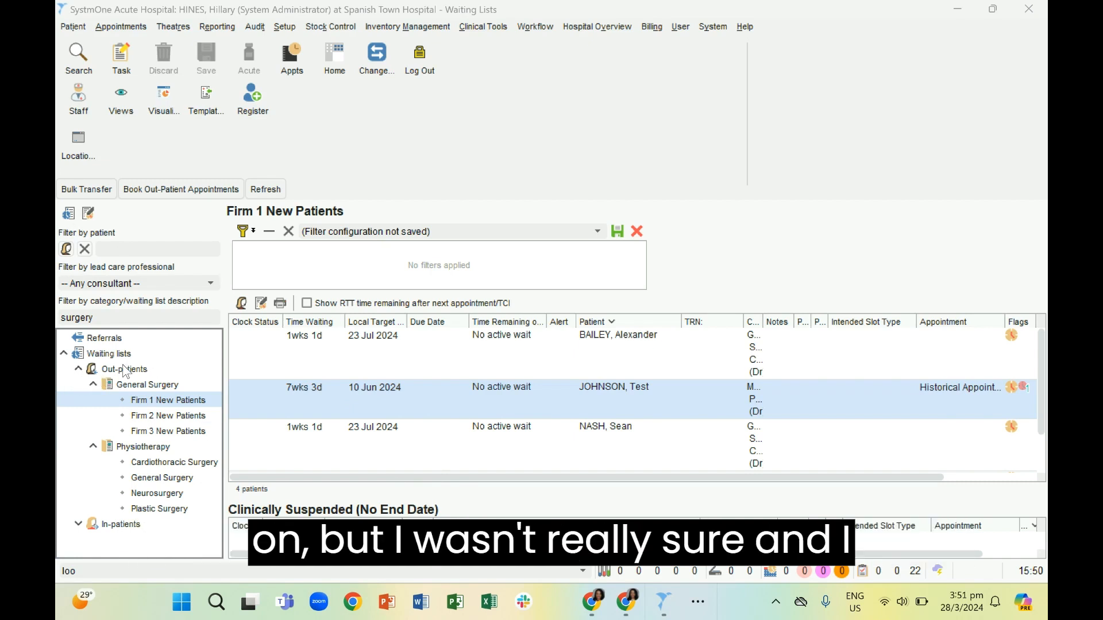
- Collapse the whole Waiting lists tree and expand it again to review its out-patient and in-patient groups
{"action": "left_click", "coordinate": [65, 353]}
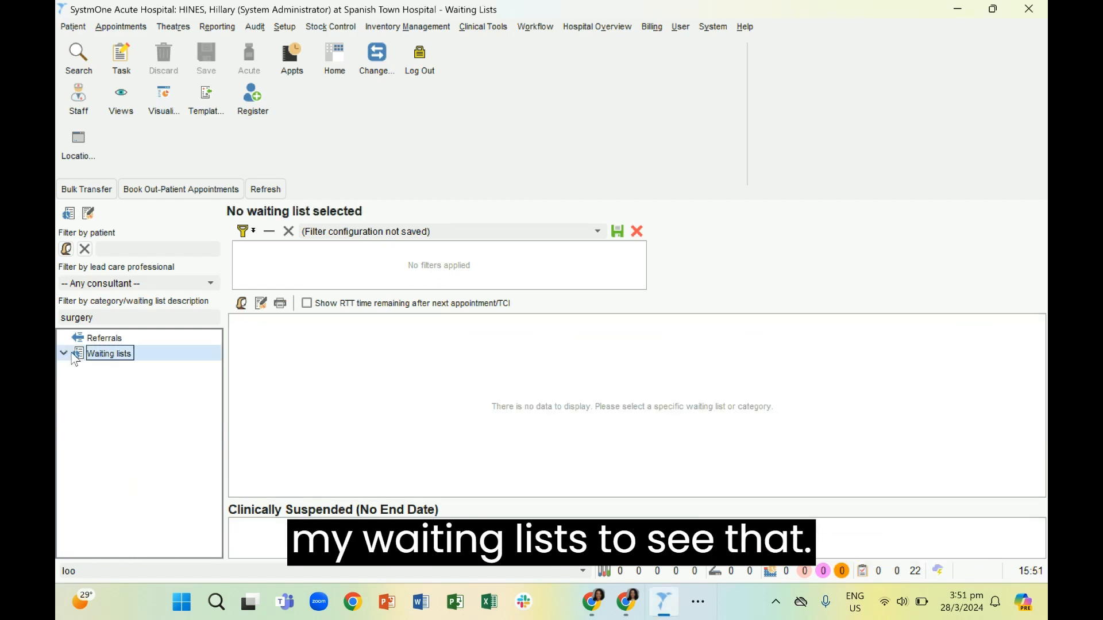
{"action": "left_click", "coordinate": [63, 353]}
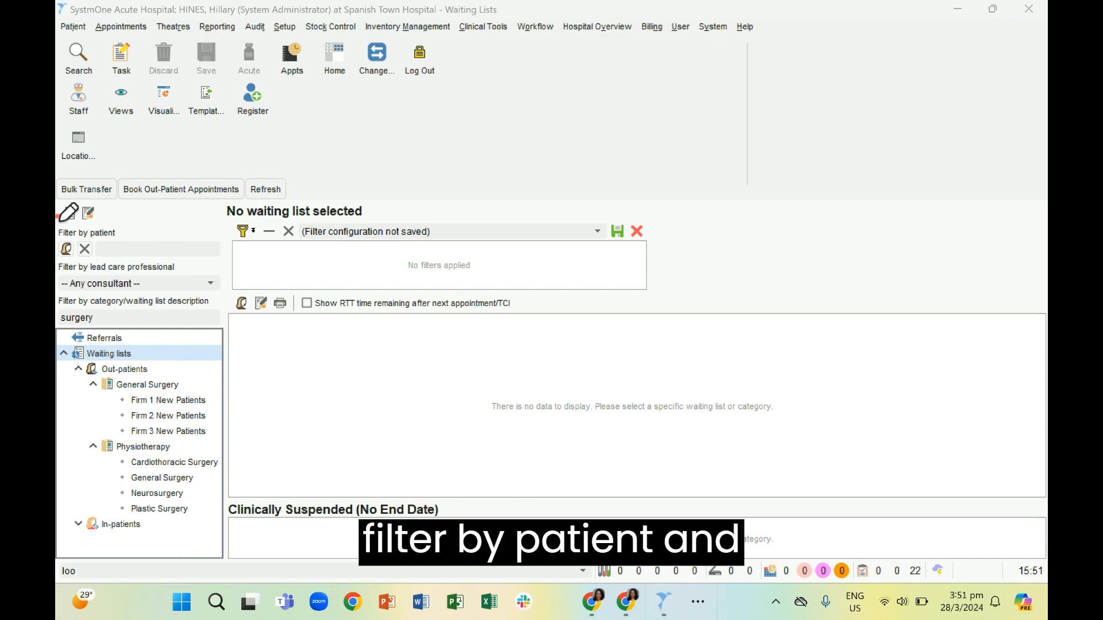
{"action": "mouse_move", "coordinate": [60, 218]}
{"action": "left_mouse_down"}
{"action": "mouse_move", "coordinate": [204, 217]}
{"action": "mouse_move", "coordinate": [217, 253]}
{"action": "mouse_move", "coordinate": [110, 279]}
{"action": "mouse_move", "coordinate": [60, 262]}
{"action": "left_mouse_up"}
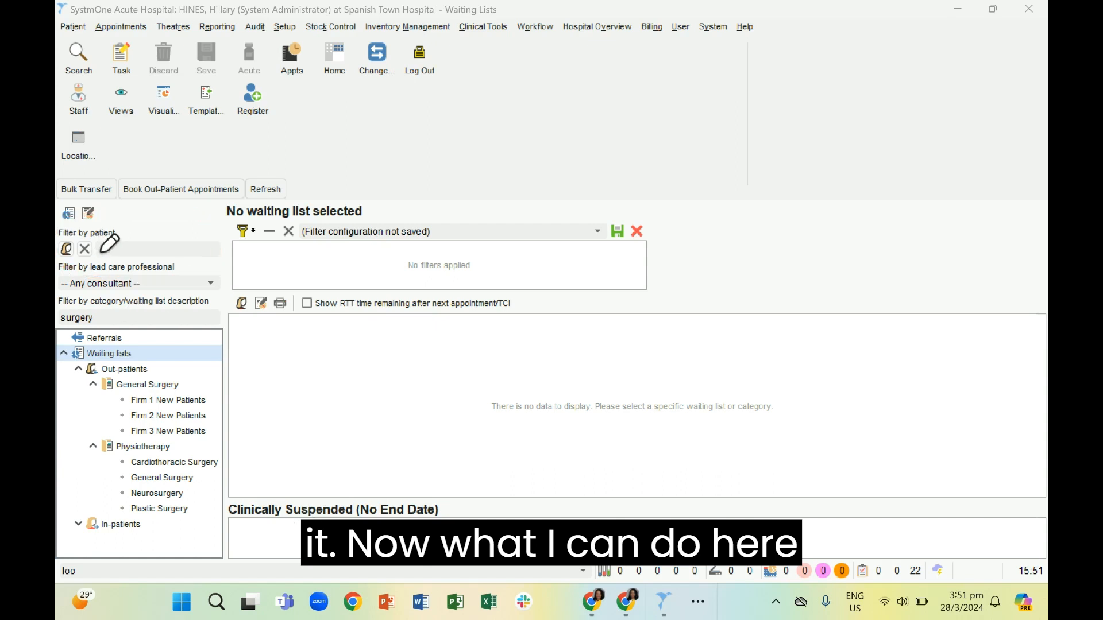
{"action": "left_click", "coordinate": [101, 251]}
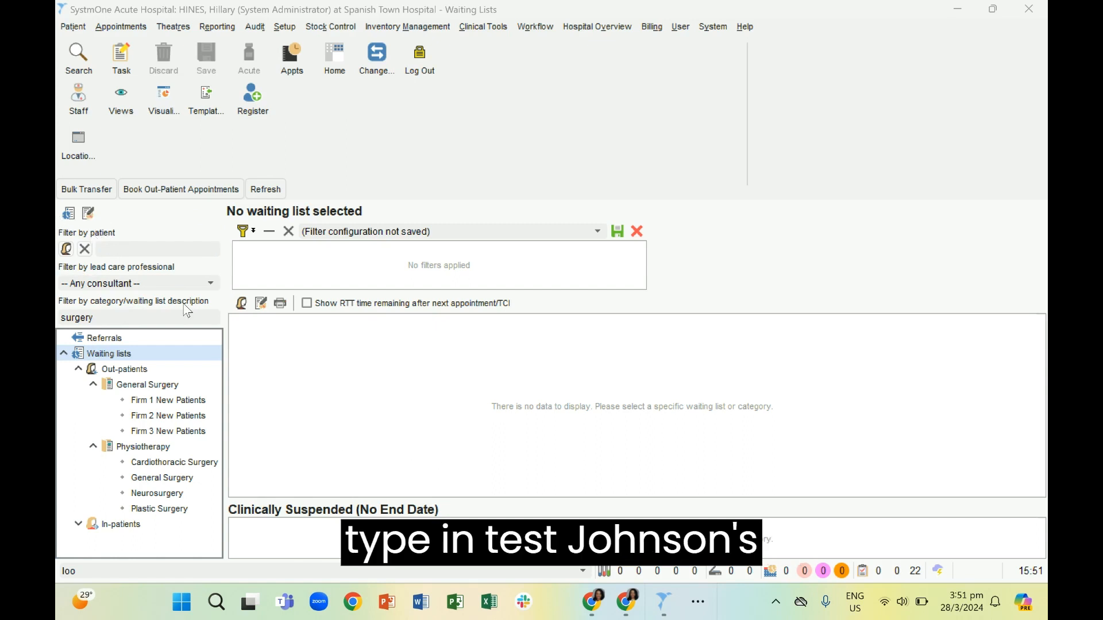
- Filter the waiting lists by patient, finding the test patient by first initial and surname in the patient search and selecting the match
{"action": "left_click", "coordinate": [166, 249]}
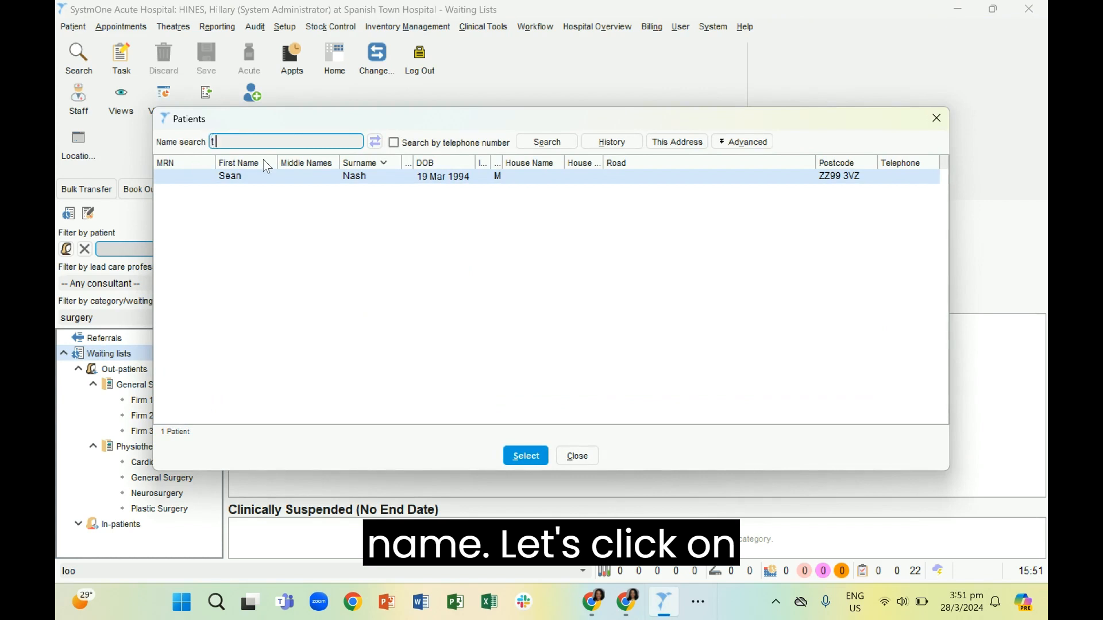
{"action": "type", "text": "t johnson"}
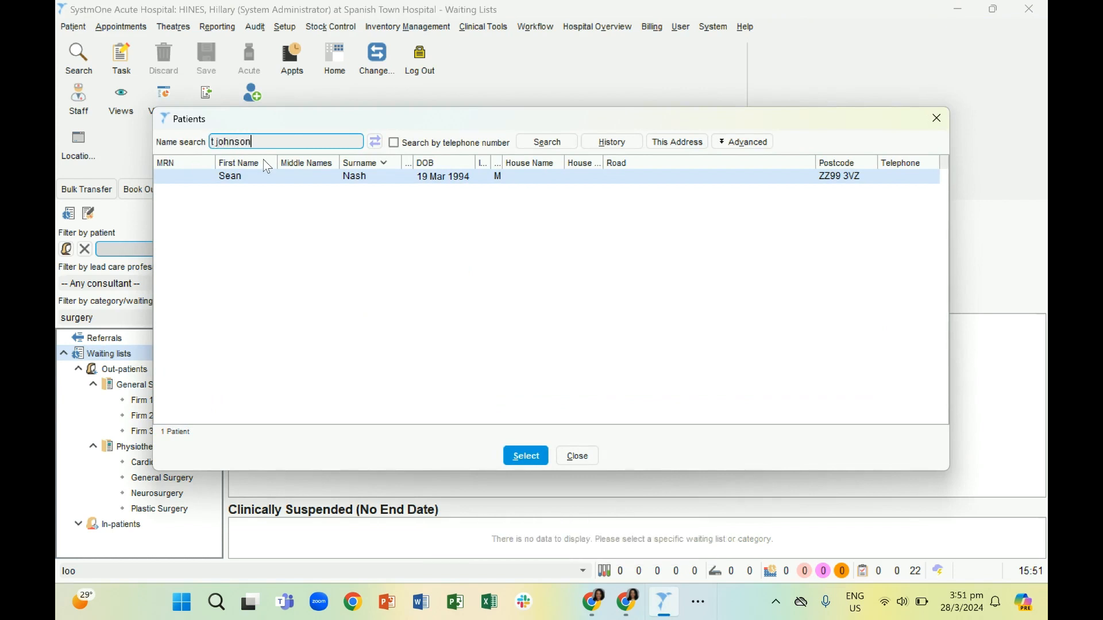
{"action": "left_click", "coordinate": [563, 149]}
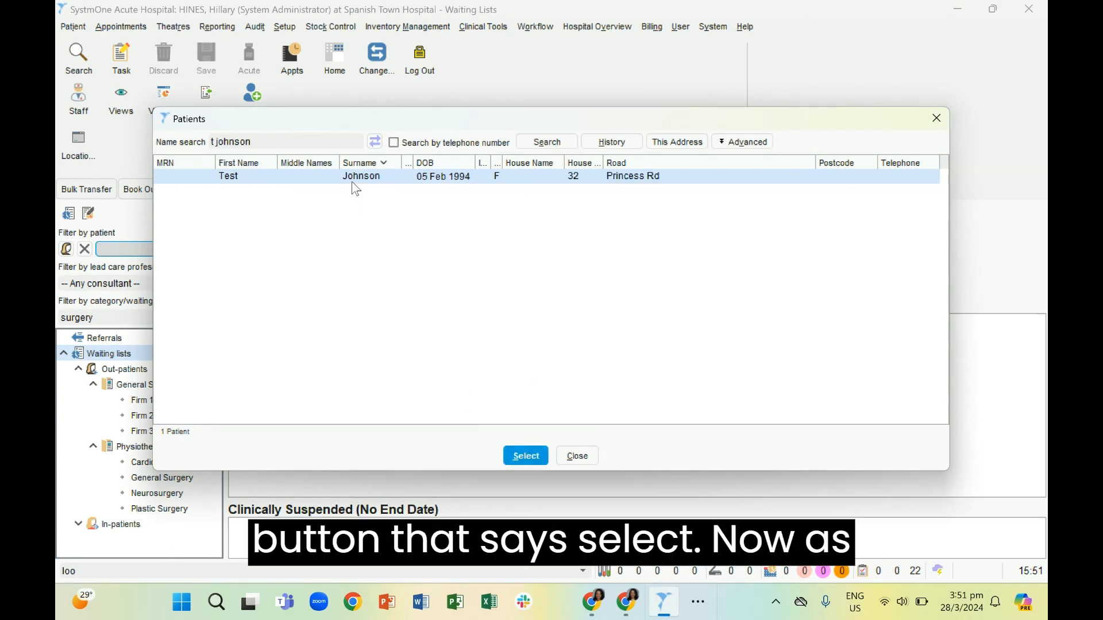
{"action": "left_click", "coordinate": [526, 457]}
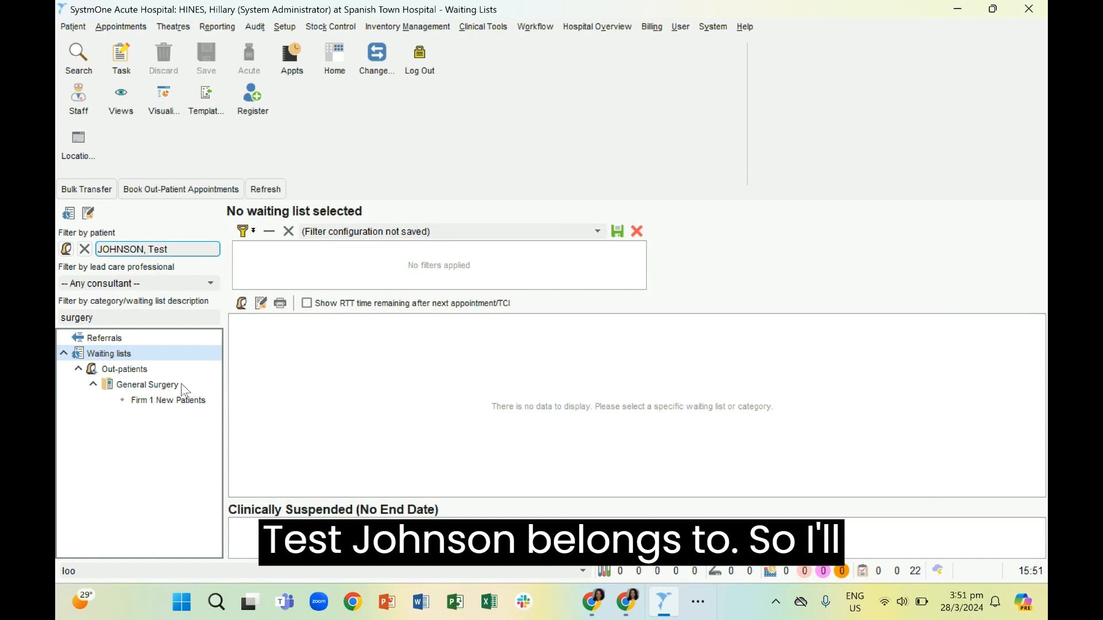
- Open the out-patient General Surgery list Firm 1 New Patients for the filtered patient, and clear the patient filter
{"action": "left_click", "coordinate": [176, 401]}
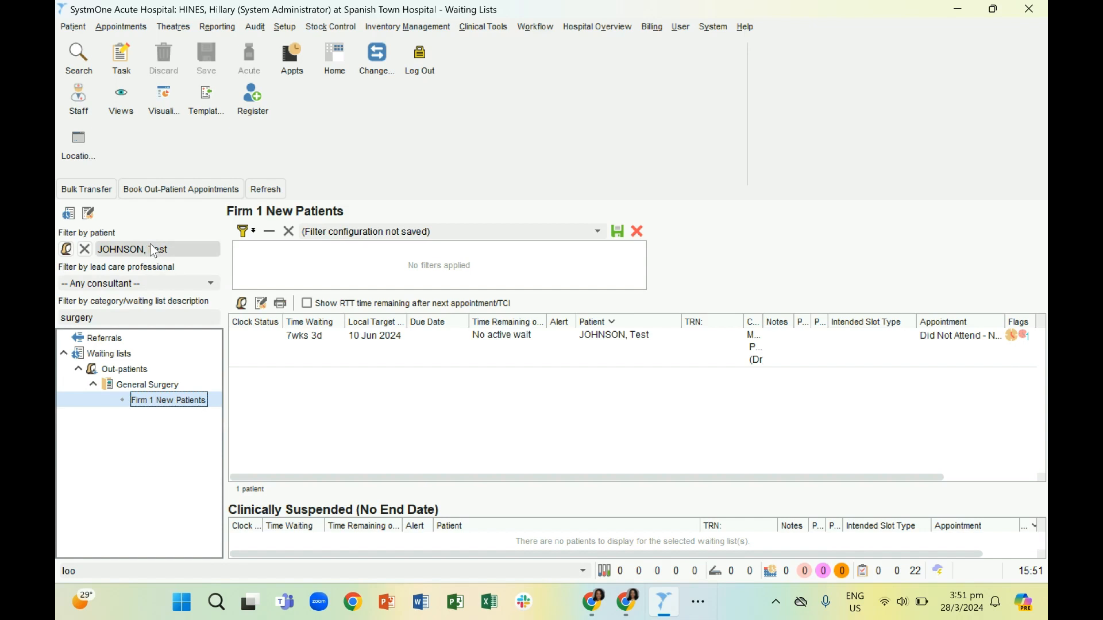
{"action": "left_click", "coordinate": [85, 250]}
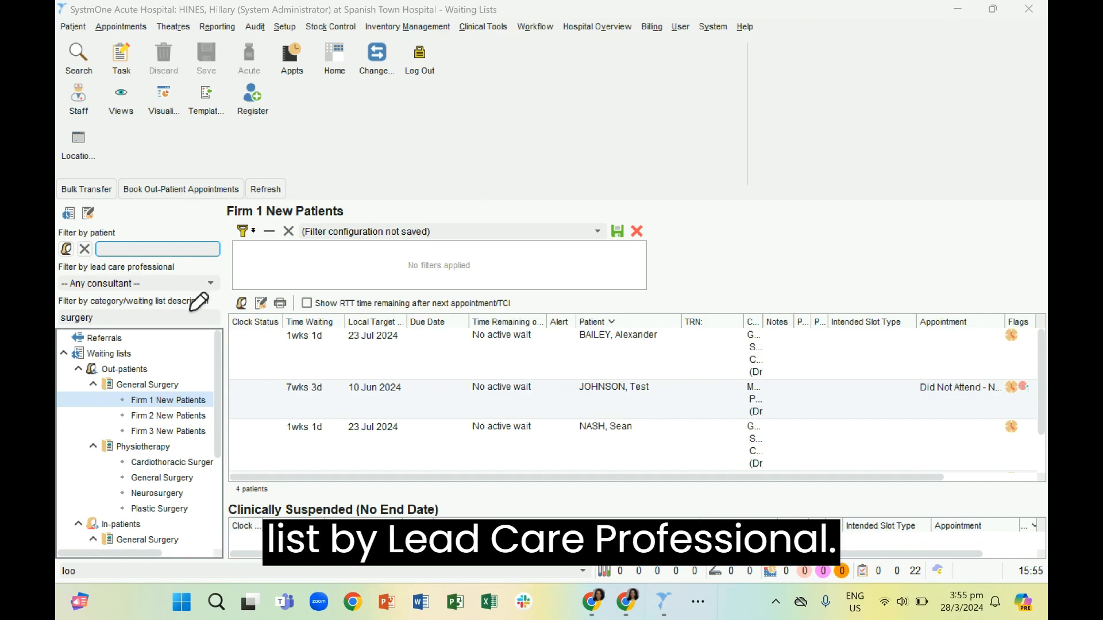
{"action": "mouse_move", "coordinate": [60, 265]}
{"action": "left_mouse_down"}
{"action": "mouse_move", "coordinate": [244, 241]}
{"action": "mouse_move", "coordinate": [241, 308]}
{"action": "mouse_move", "coordinate": [87, 316]}
{"action": "mouse_move", "coordinate": [69, 267]}
{"action": "left_mouse_up"}
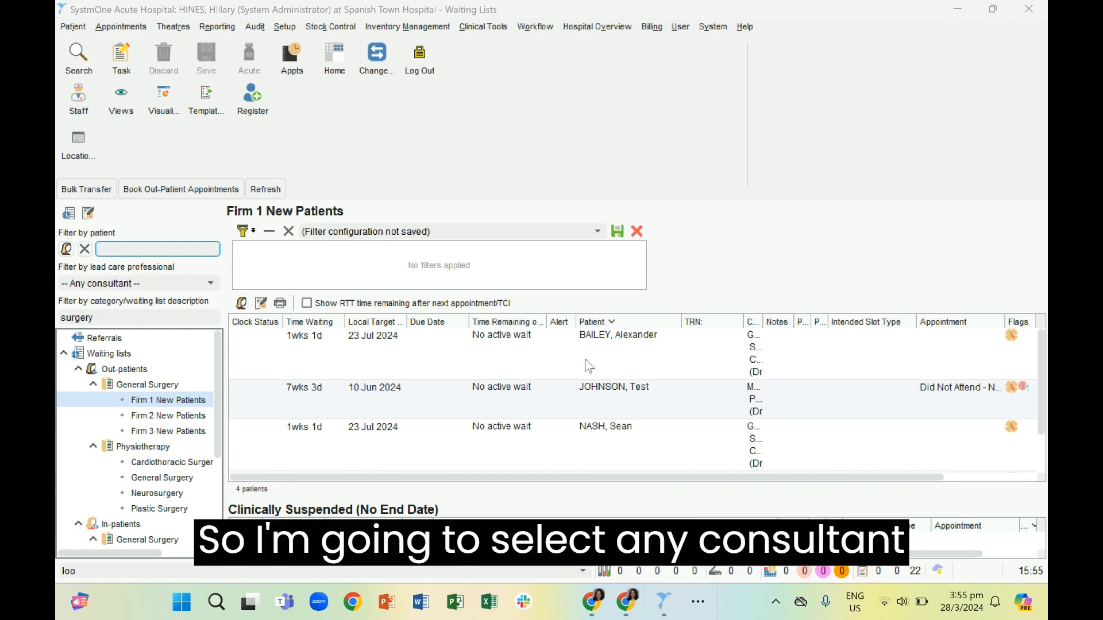
- Set the lead care professional filter to the doctor listed directly after Cardiology, and empty the category/waiting list description filter
{"action": "left_click", "coordinate": [201, 283]}
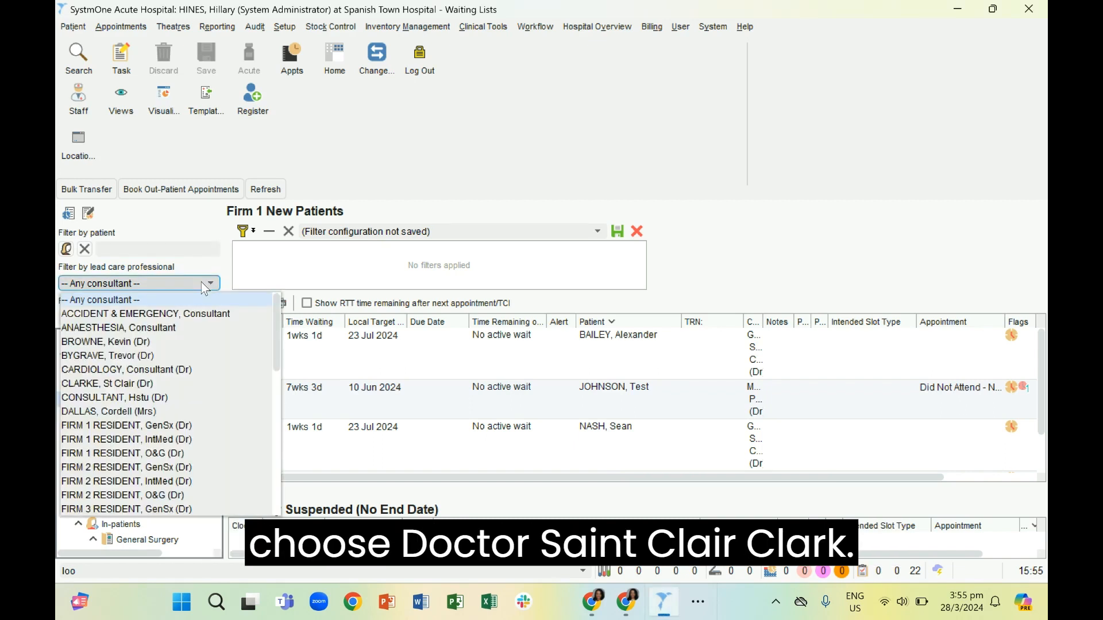
{"action": "left_click", "coordinate": [165, 384]}
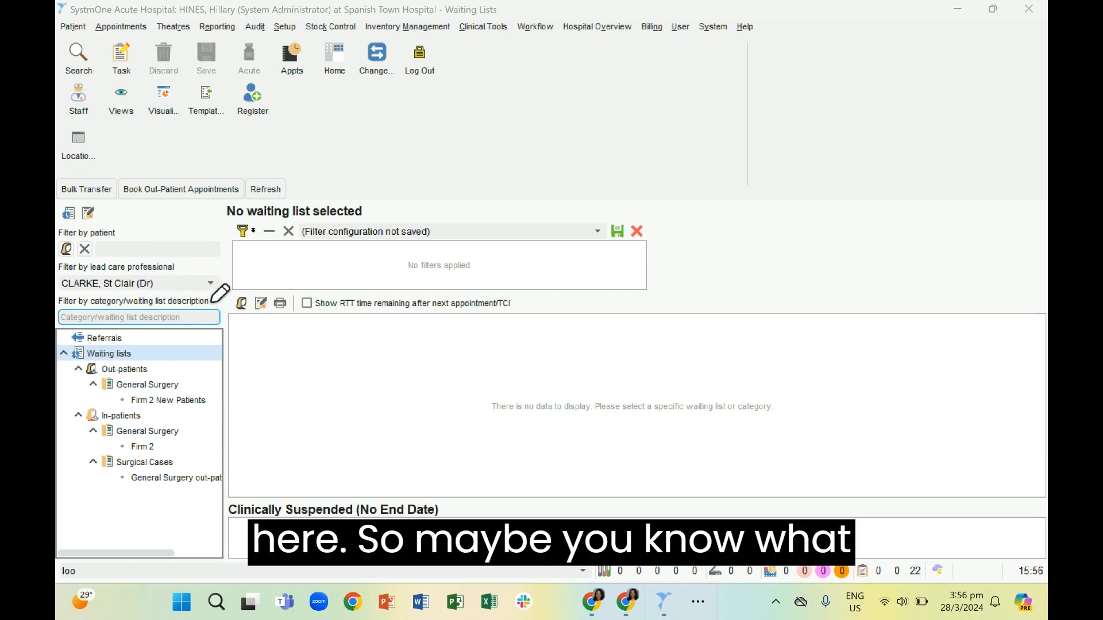
{"action": "mouse_move", "coordinate": [211, 301]}
{"action": "left_mouse_down"}
{"action": "mouse_move", "coordinate": [59, 299]}
{"action": "mouse_move", "coordinate": [179, 315]}
{"action": "mouse_move", "coordinate": [206, 294]}
{"action": "left_mouse_up"}
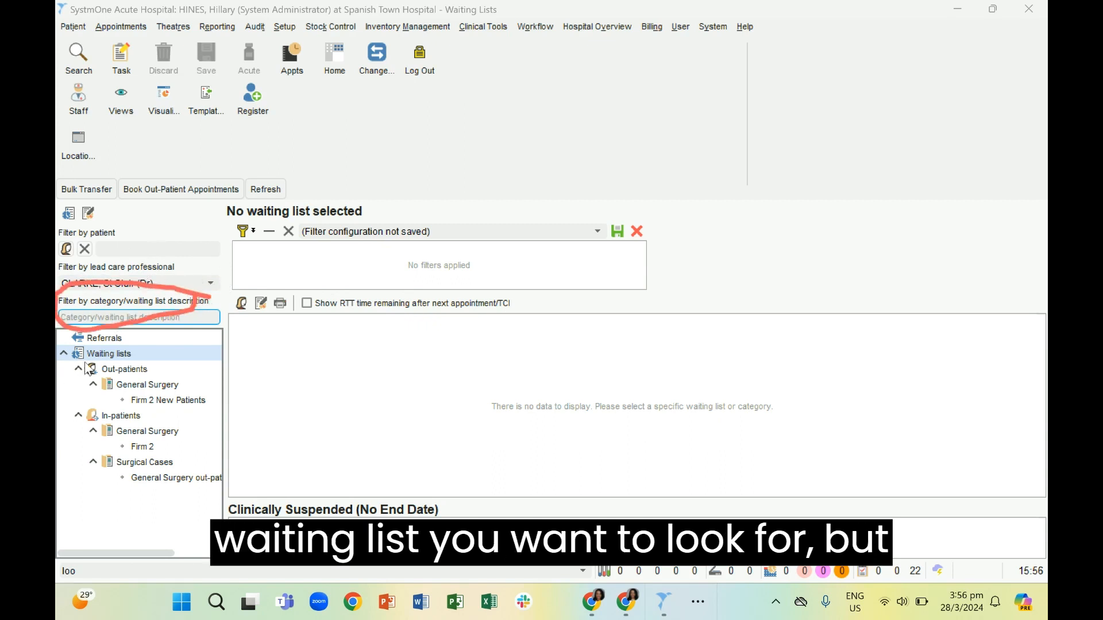
- Reset the lead care professional filter to Any consultant and filter the waiting lists by the category description "surgery"
{"action": "left_click", "coordinate": [187, 284]}
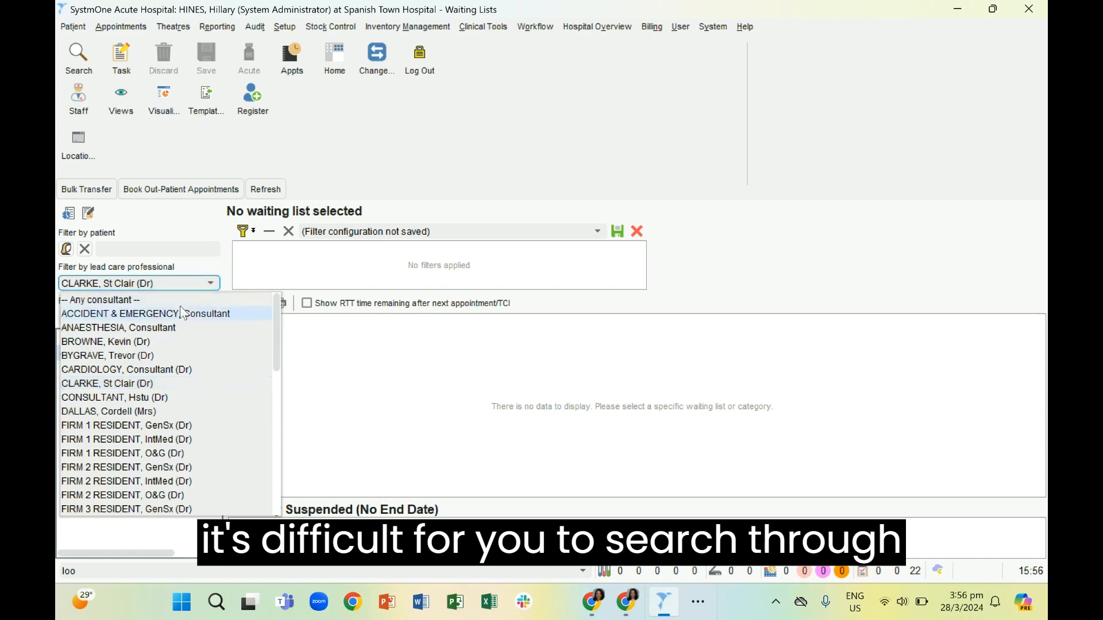
{"action": "left_click", "coordinate": [150, 300]}
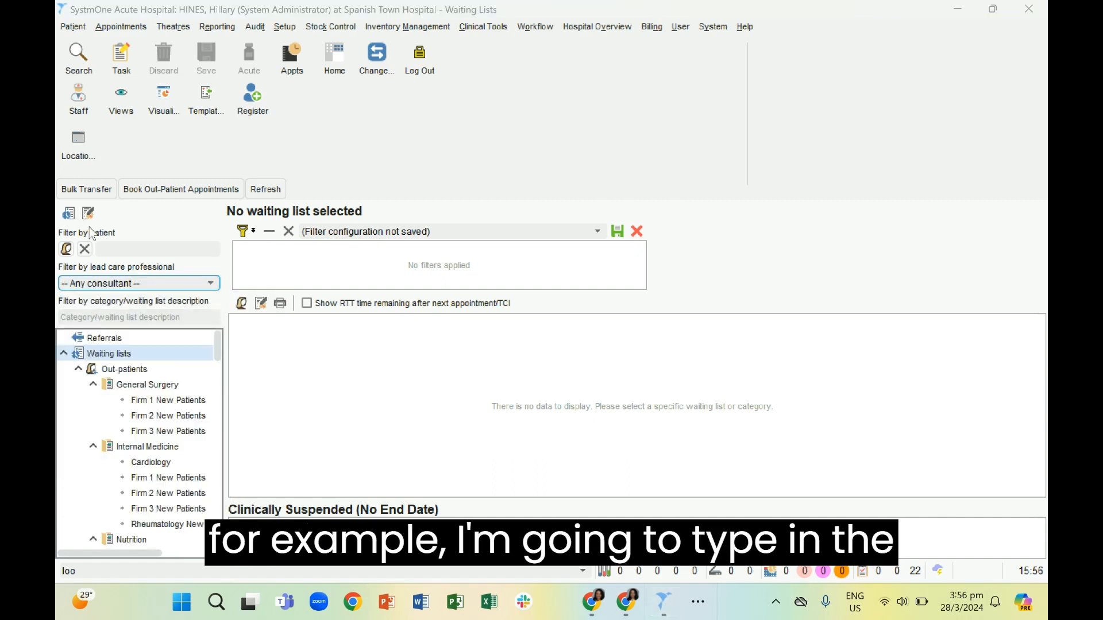
{"action": "left_click", "coordinate": [152, 320]}
{"action": "type", "text": "surgery"}
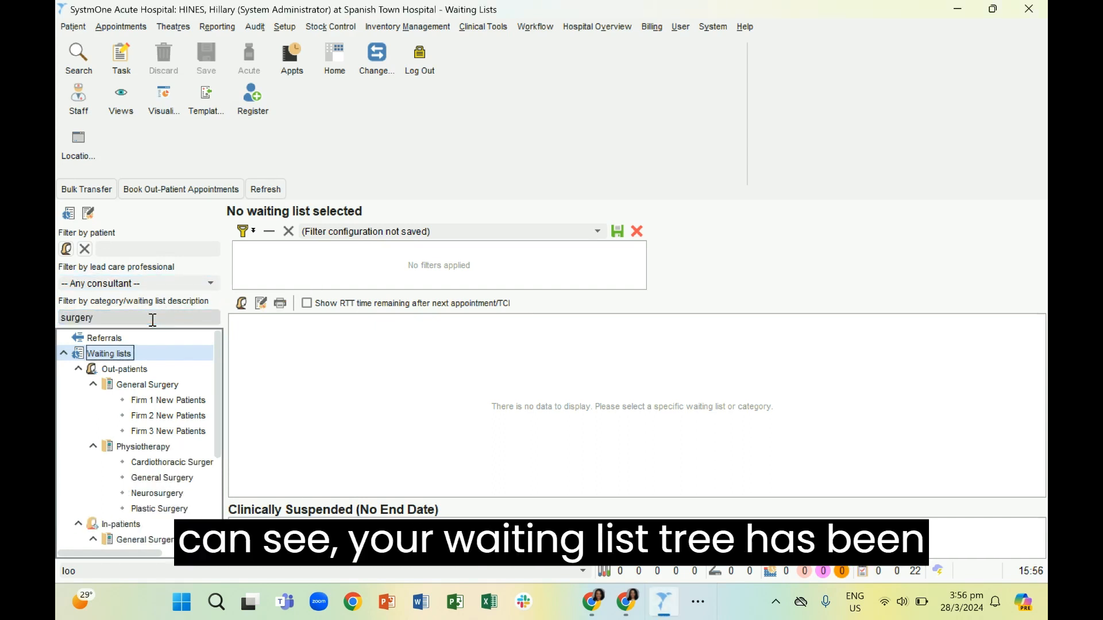
{"action": "scroll", "coordinate": [123, 478], "scroll_direction": "down", "scroll_amount": 2}
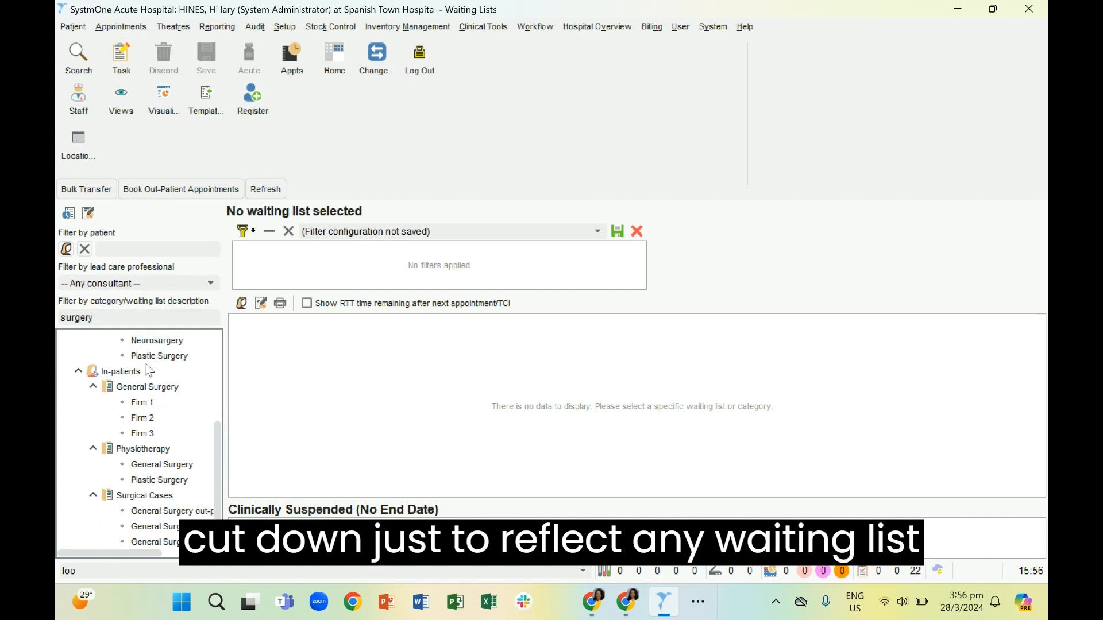
{"action": "scroll", "coordinate": [143, 398], "scroll_direction": "up", "scroll_amount": 4}
{"action": "scroll", "coordinate": [144, 398], "scroll_direction": "down", "scroll_amount": 3}
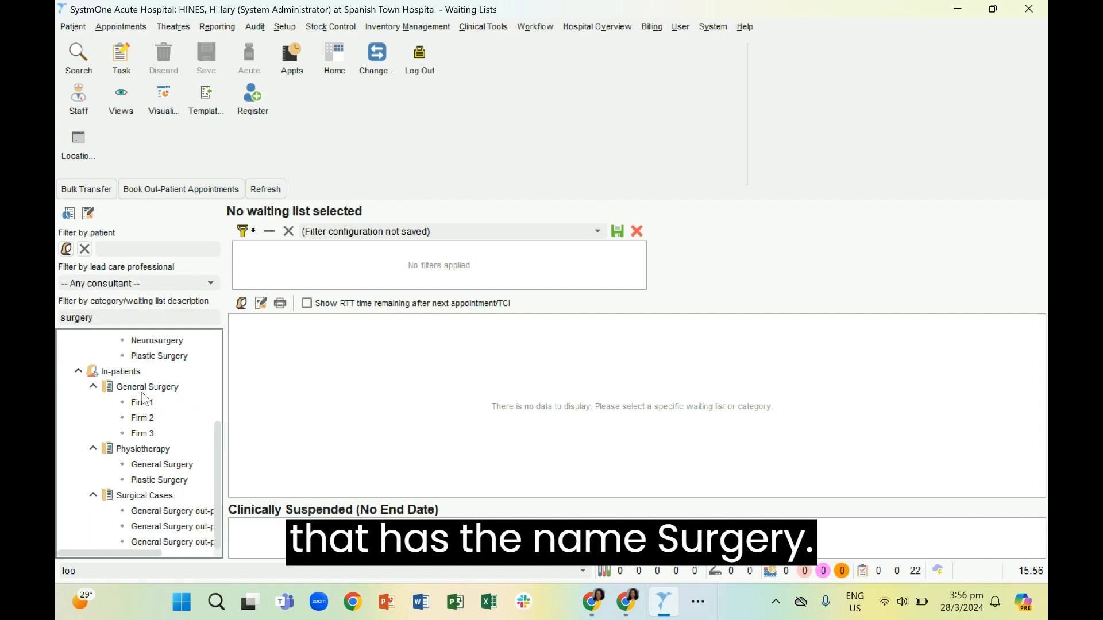
{"action": "scroll", "coordinate": [145, 400], "scroll_direction": "up", "scroll_amount": 3}
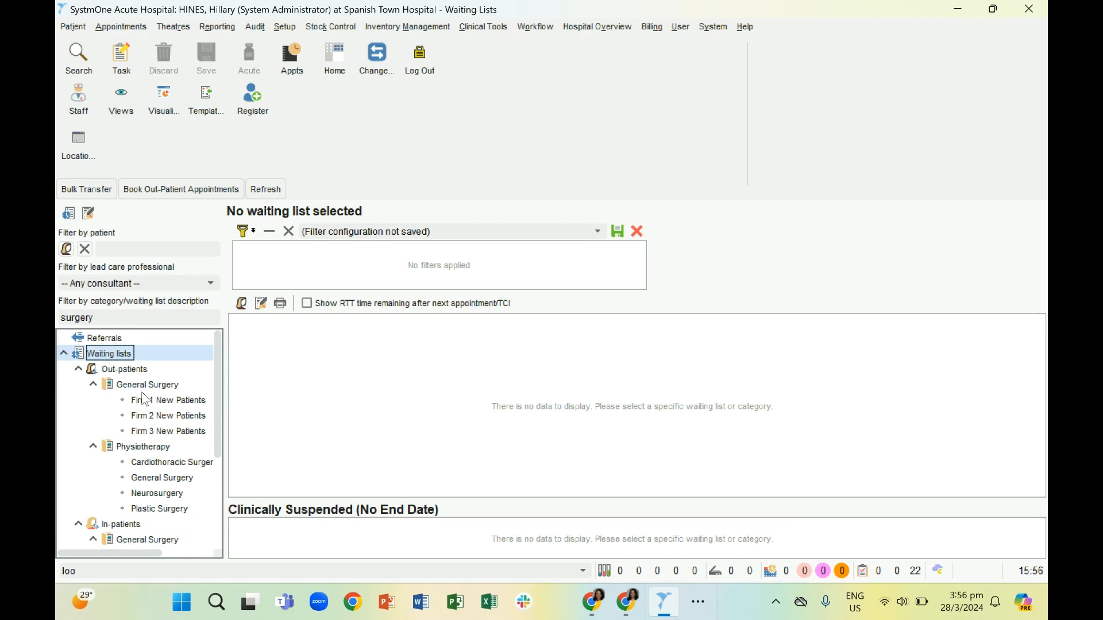